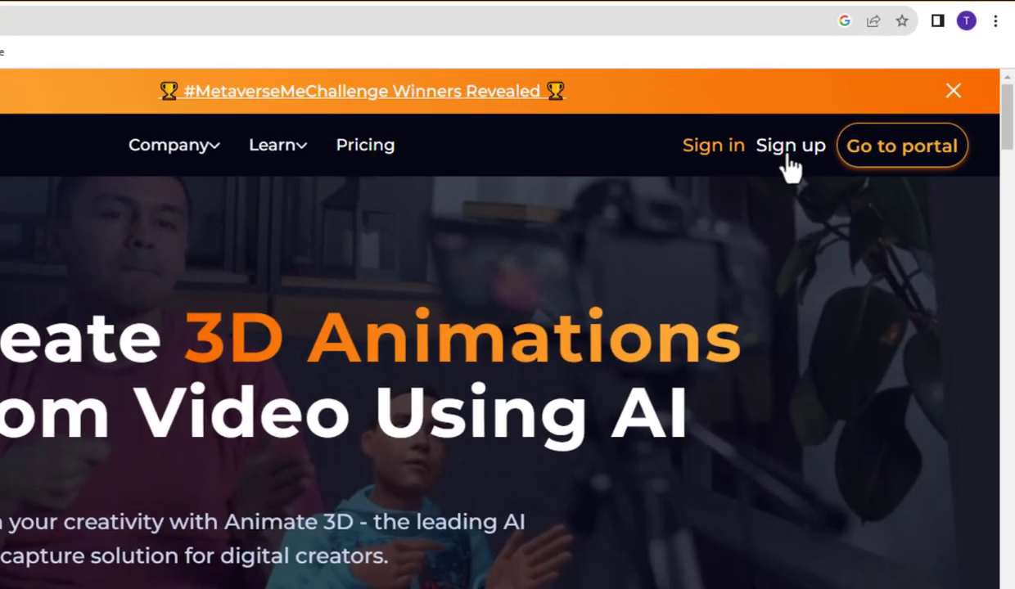
On the sign-up form, enter the first and last name, e-mail address and company name
left_click(749, 182)
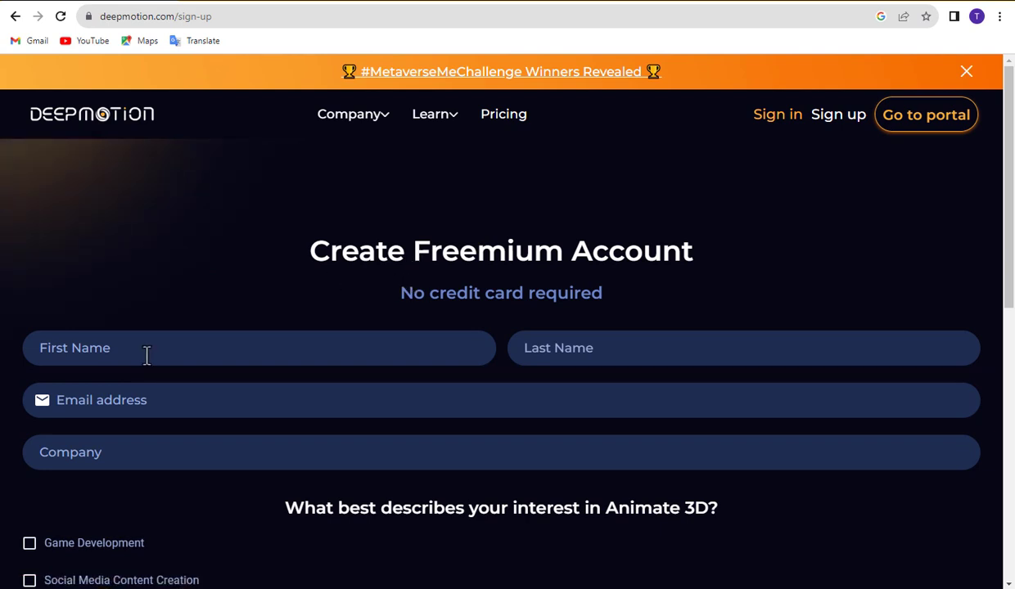
left_click(147, 353)
type("The Learn")
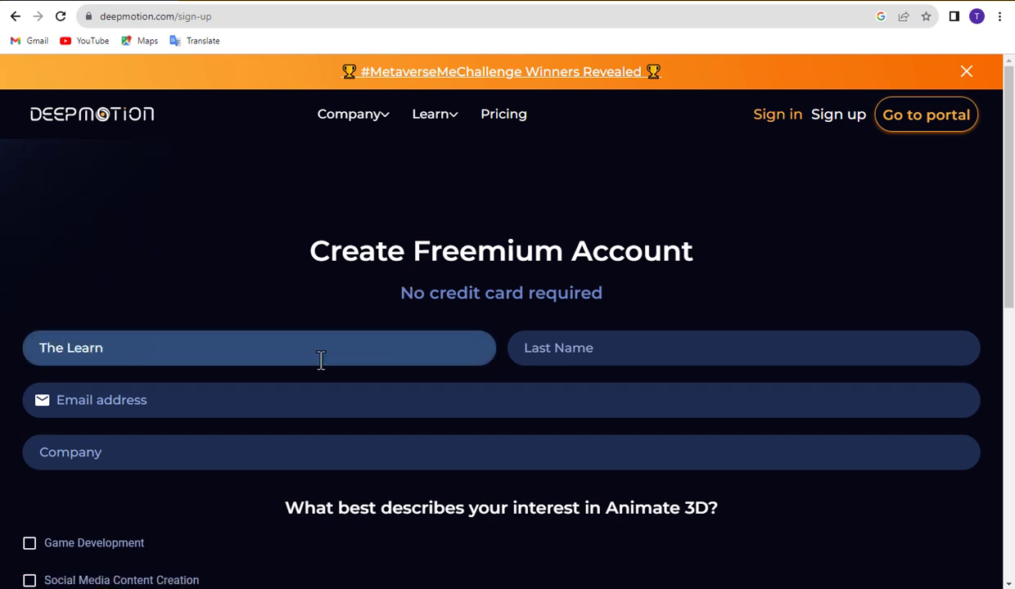
left_click(588, 354)
type("up")
key("BackSpace")
key("BackSpace")
type("Up")
left_click(239, 405)
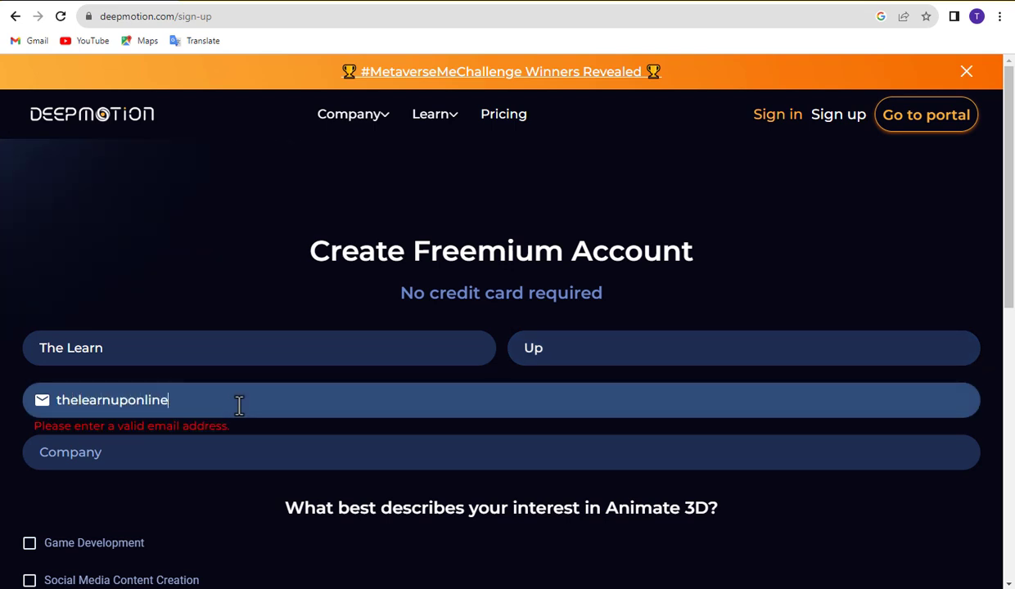
left_click(164, 452)
scroll(175, 384, "down", 1)
type("The Learn Up")
scroll(168, 387, "down", 2)
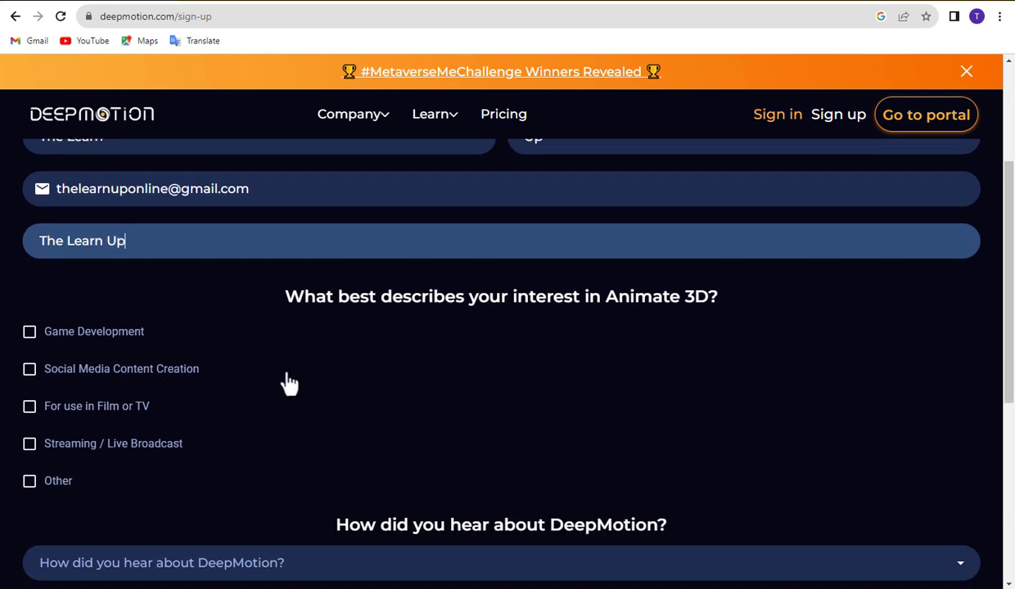
Mark Social Media Content Creation as the interest and YouTube as the referral source
left_click(29, 369)
scroll(405, 424, "down", 4)
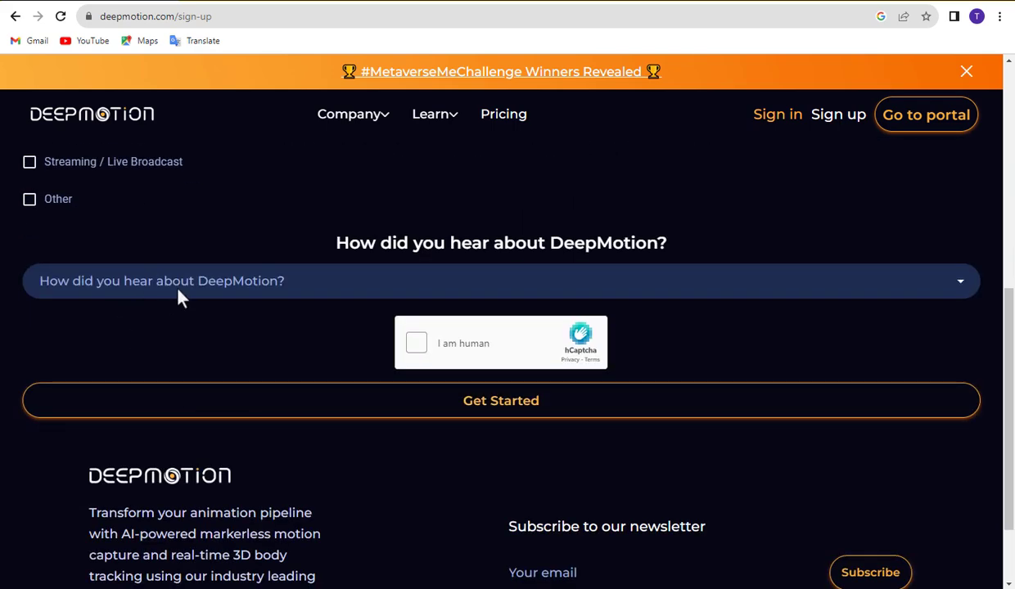
left_click(39, 286)
scroll(103, 408, "down", 1)
scroll(97, 419, "up", 1)
left_click(91, 483)
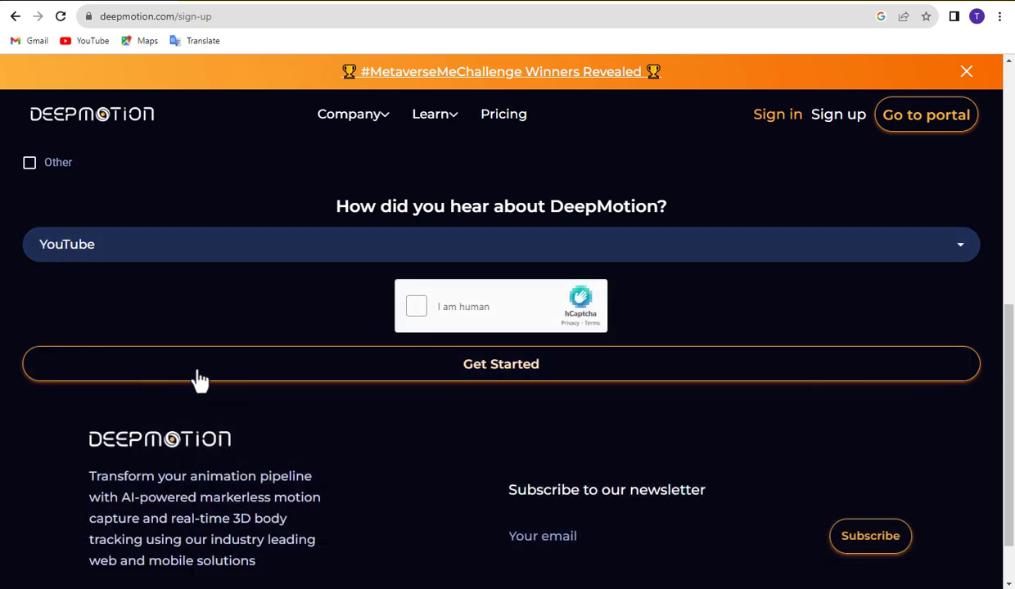
Complete the hCaptcha challenge by picking the raccoon, then submit the sign-up form
left_click(415, 307)
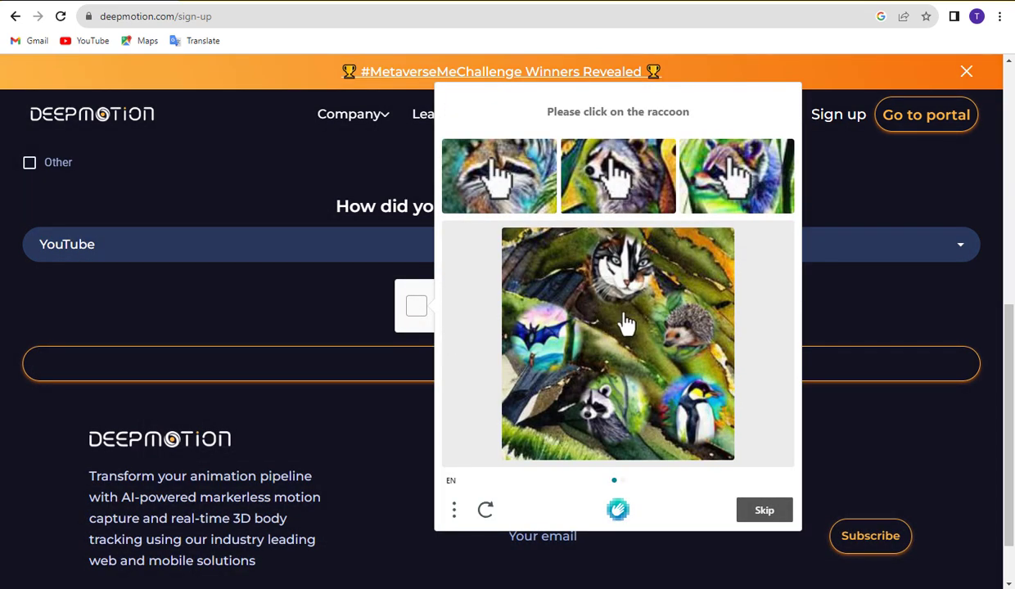
left_click(613, 401)
left_click(761, 512)
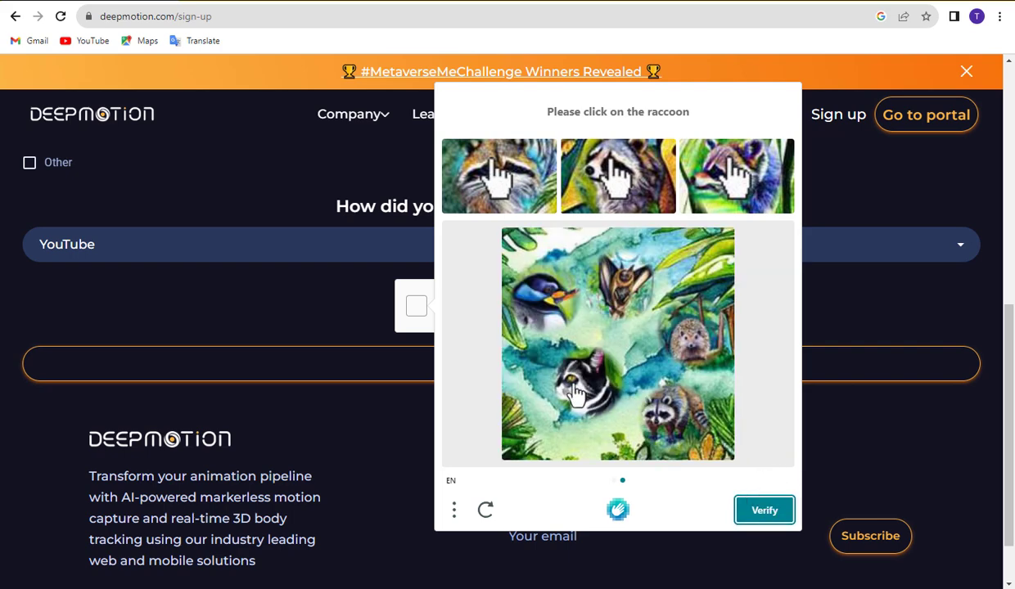
left_click(761, 511)
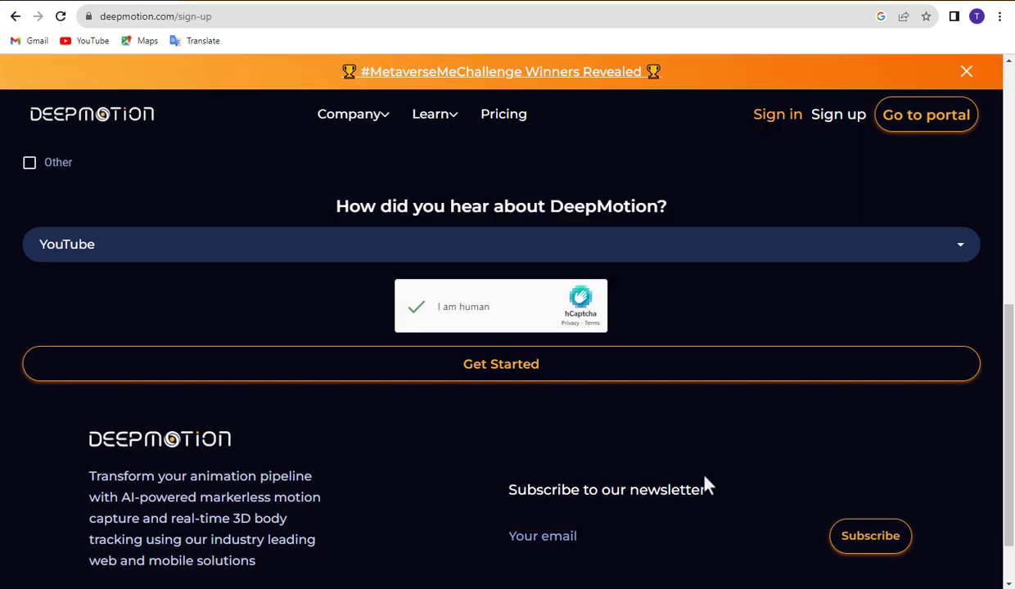
left_click(506, 366)
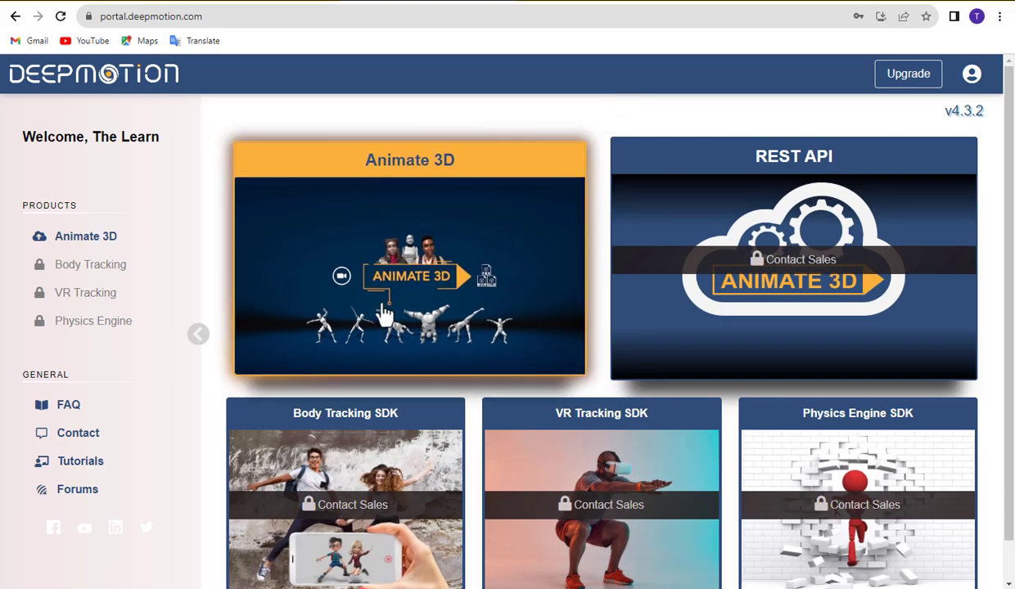
Enter Animate 3D, skip the capture guidelines, and go to 3D Models
left_click(404, 293)
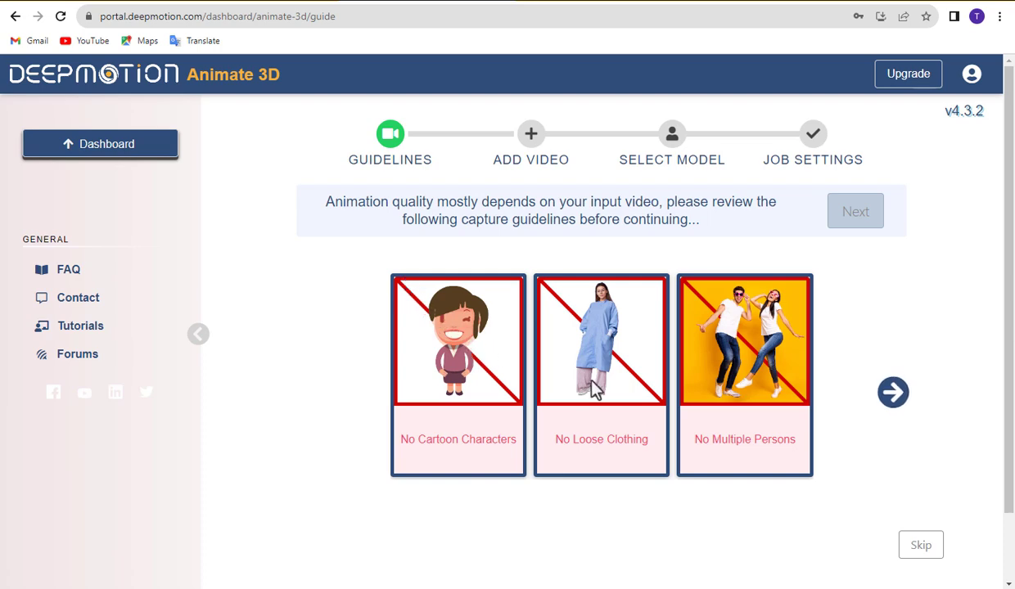
left_click(916, 554)
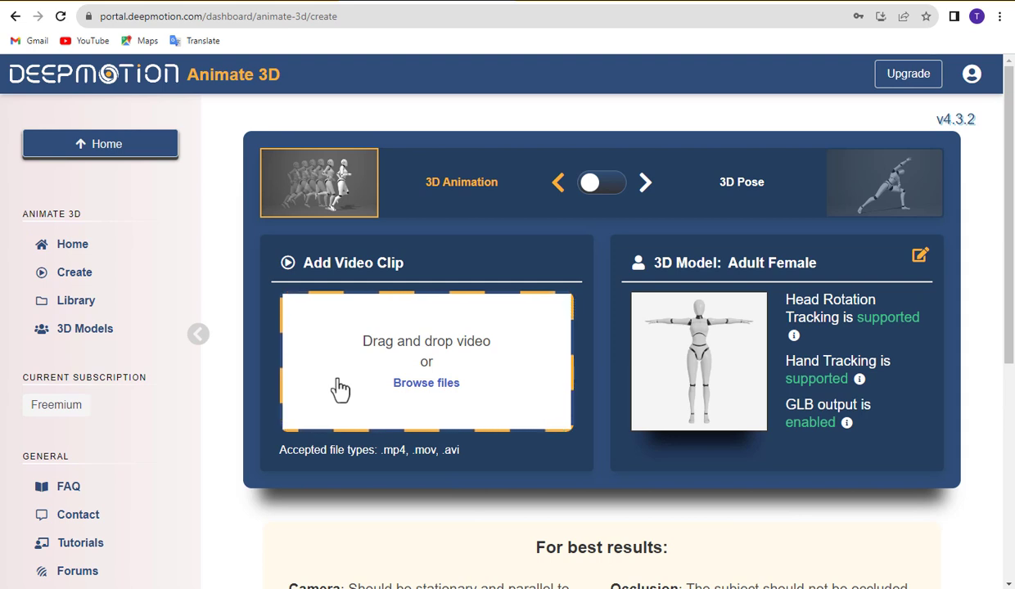
left_click(85, 348)
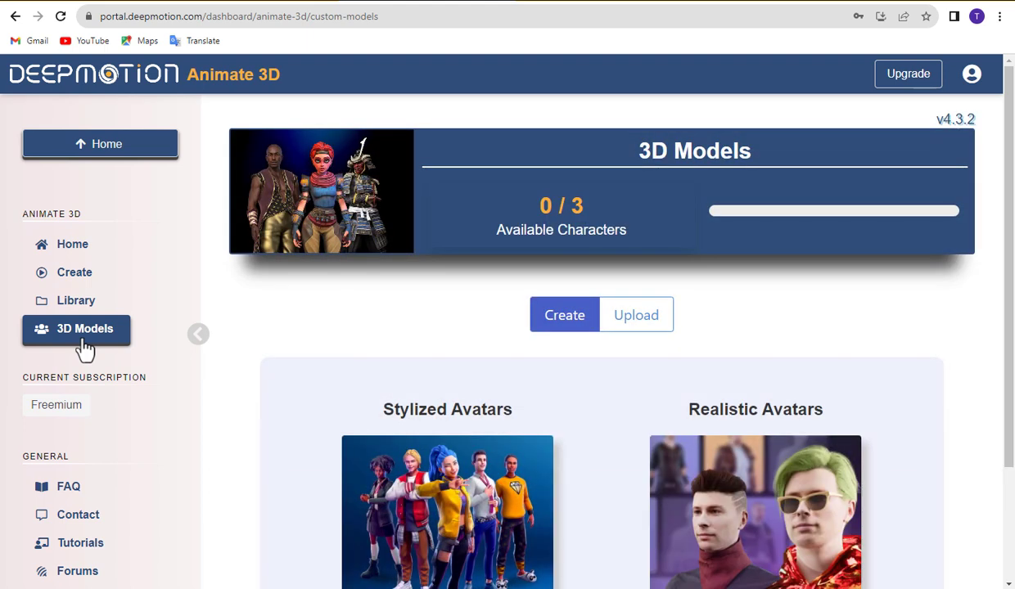
Choose a feminine Stylized Avatar without a photo, pick the long dark-haired preset and load it
scroll(419, 469, "down", 1)
left_click(440, 434)
scroll(439, 434, "down", 3)
scroll(440, 434, "down", 1)
scroll(439, 434, "up", 1)
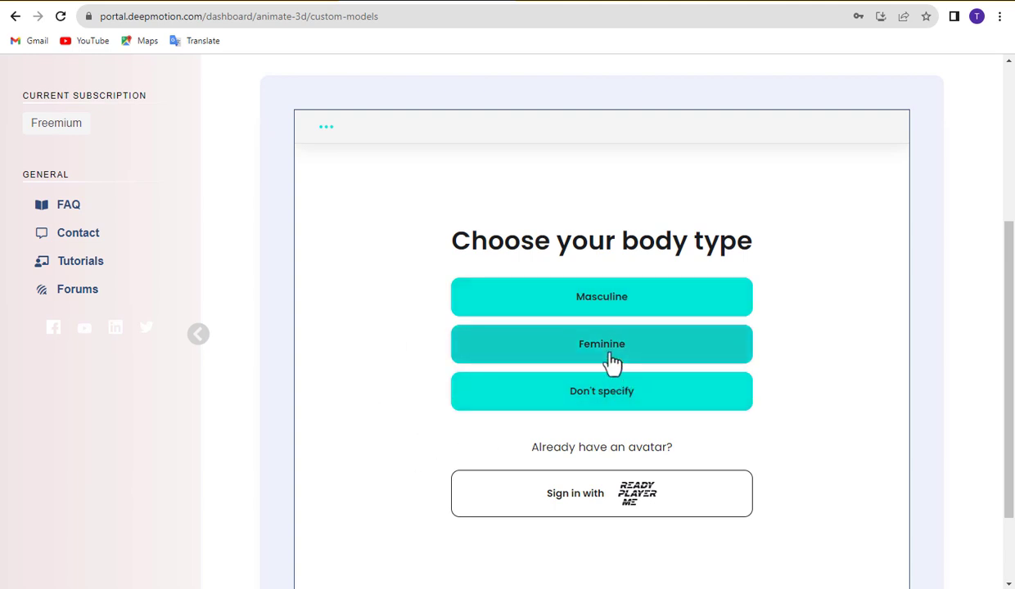
left_click(612, 362)
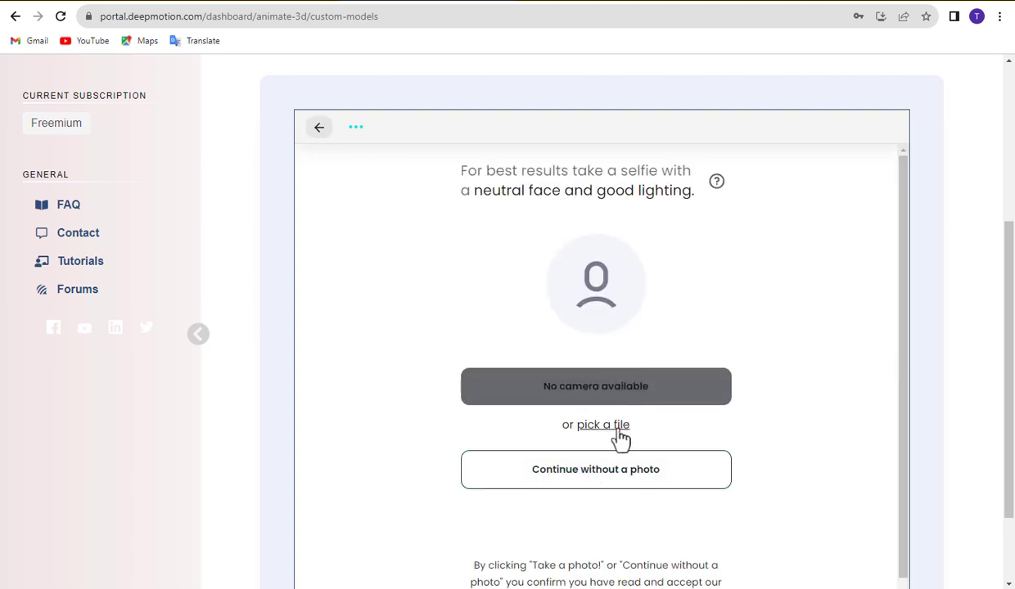
left_click(608, 483)
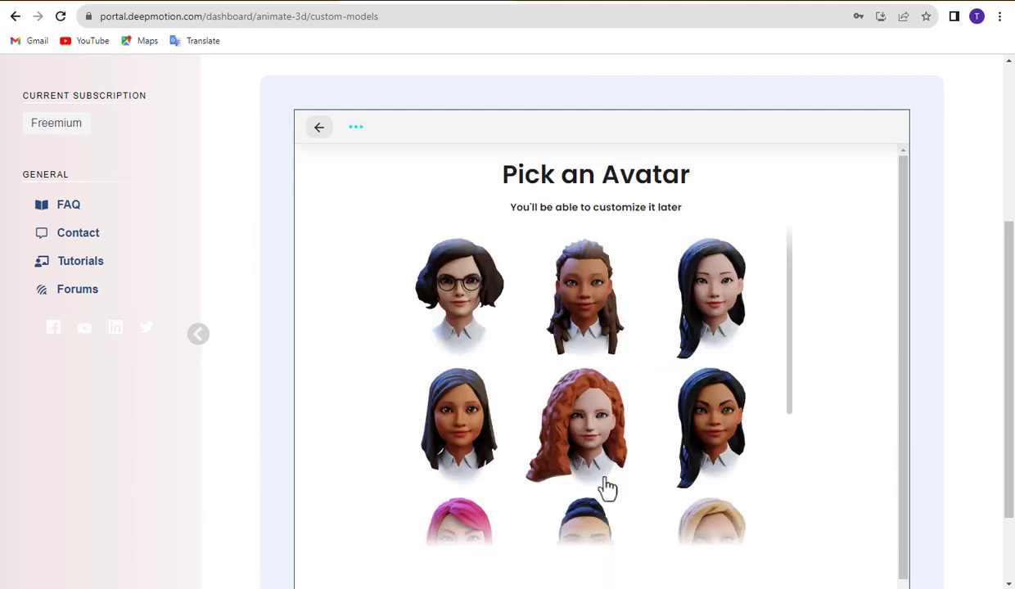
scroll(643, 467, "down", 3)
scroll(646, 464, "up", 2)
left_click(717, 381)
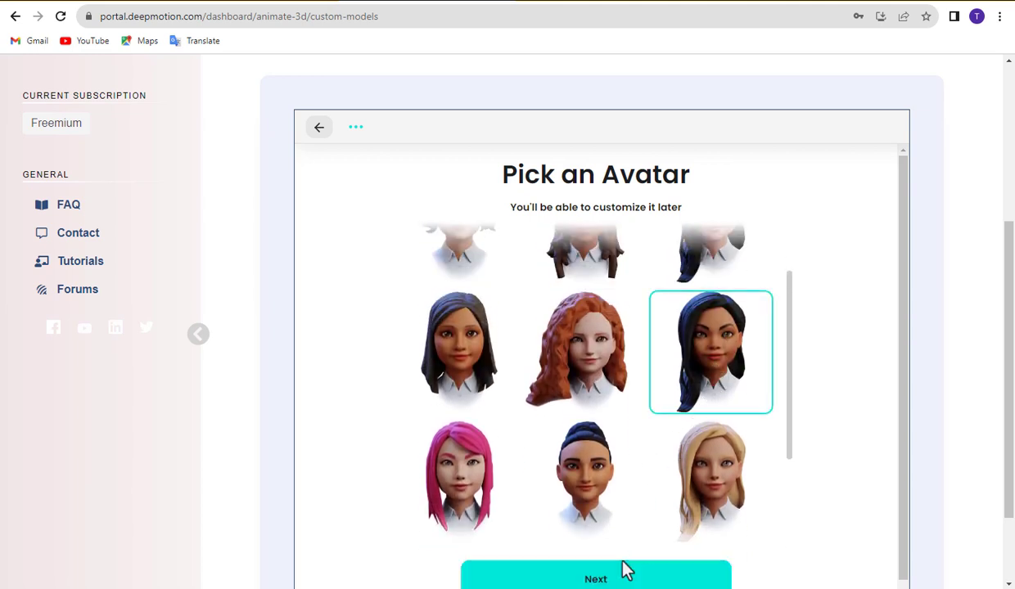
left_click(611, 580)
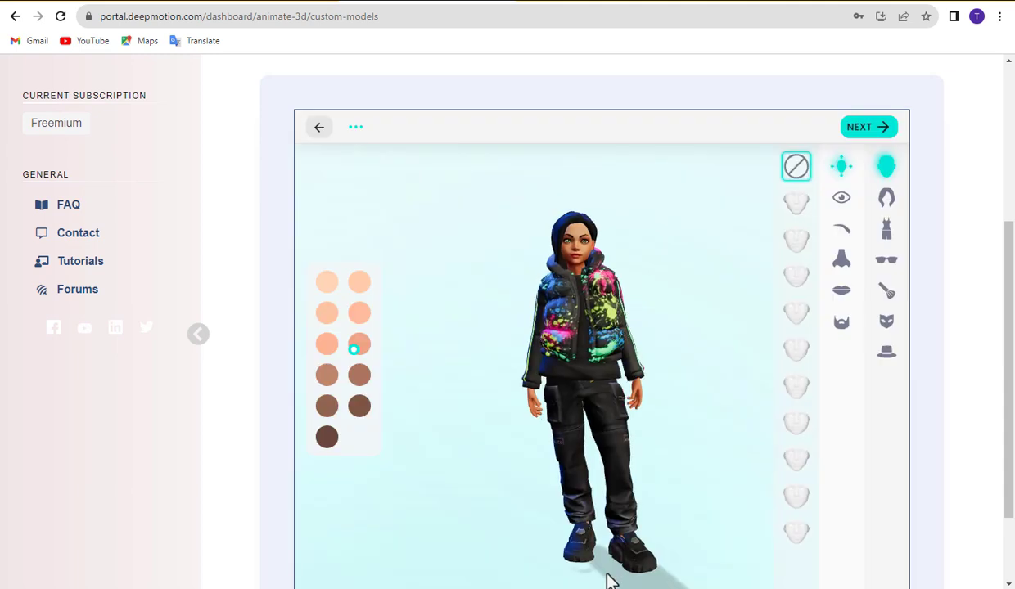
Give the avatar the second skin tone, eighth eye style and third eyebrow style
left_click(328, 286)
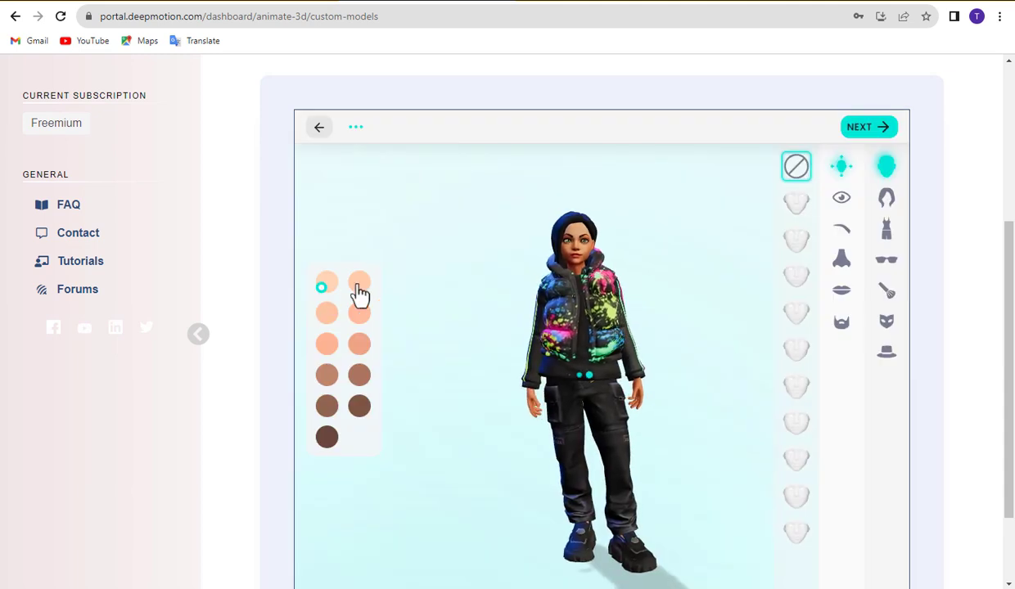
left_click(360, 287)
left_click(842, 198)
left_click(798, 205)
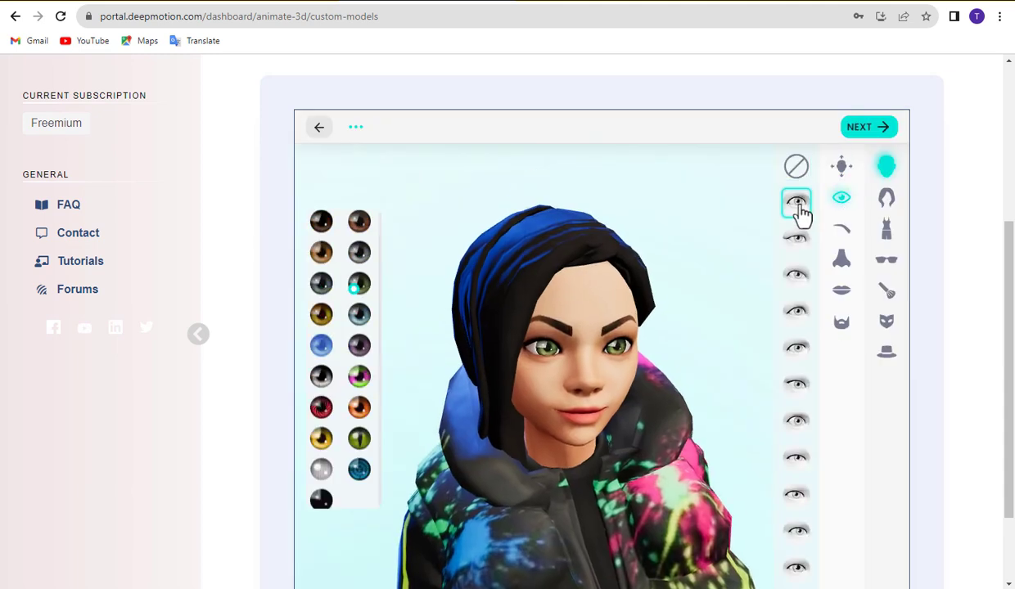
left_click(797, 242)
left_click(797, 424)
left_click(841, 228)
left_click(798, 243)
left_click(799, 280)
Set the fourth nose style and fourth lip style, and check the facial hair options
left_click(842, 258)
left_click(797, 312)
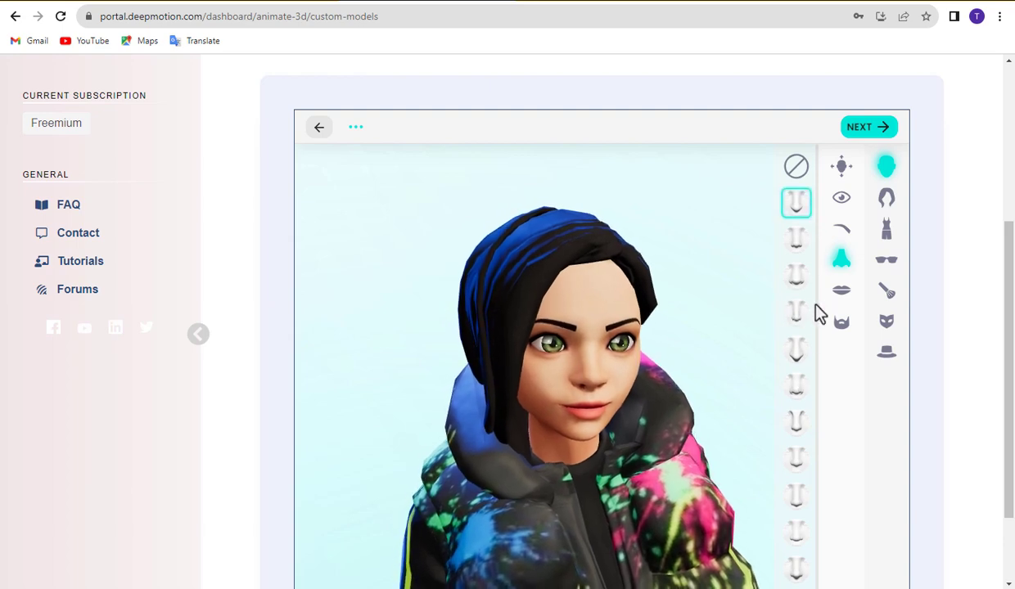
left_click(840, 293)
left_click(797, 202)
left_click(798, 280)
left_click(800, 319)
left_click(843, 324)
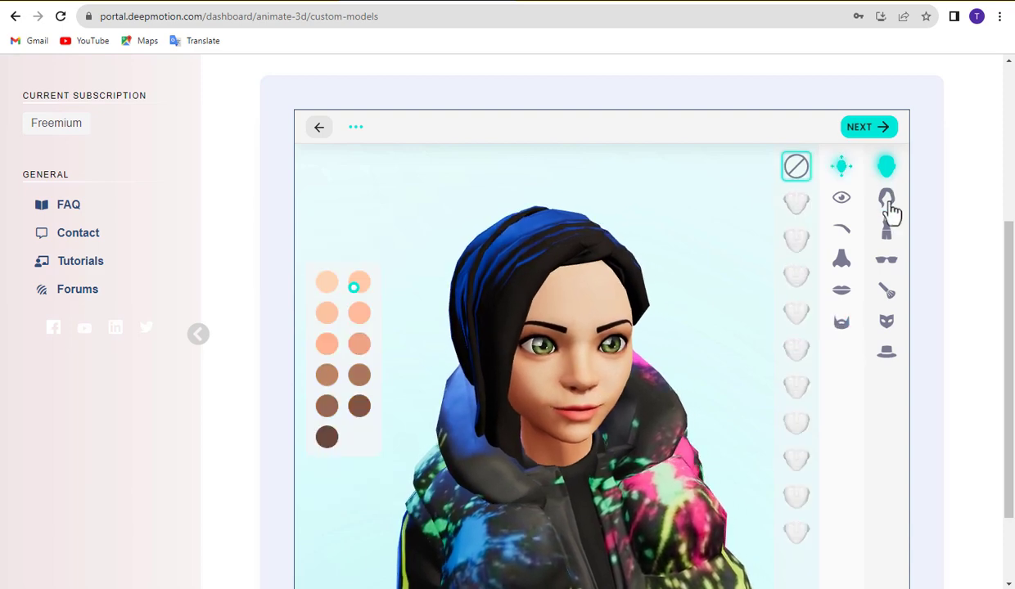
Give the avatar a dark ponytail and dress it in the orange hoodie
left_click(888, 198)
left_click(765, 239)
left_click(764, 274)
left_click(887, 229)
left_click(720, 201)
left_click(757, 200)
left_click(757, 239)
left_click(720, 198)
Put thin wire round glasses on the avatar
left_click(886, 259)
left_click(803, 236)
left_click(804, 277)
left_click(803, 312)
left_click(764, 348)
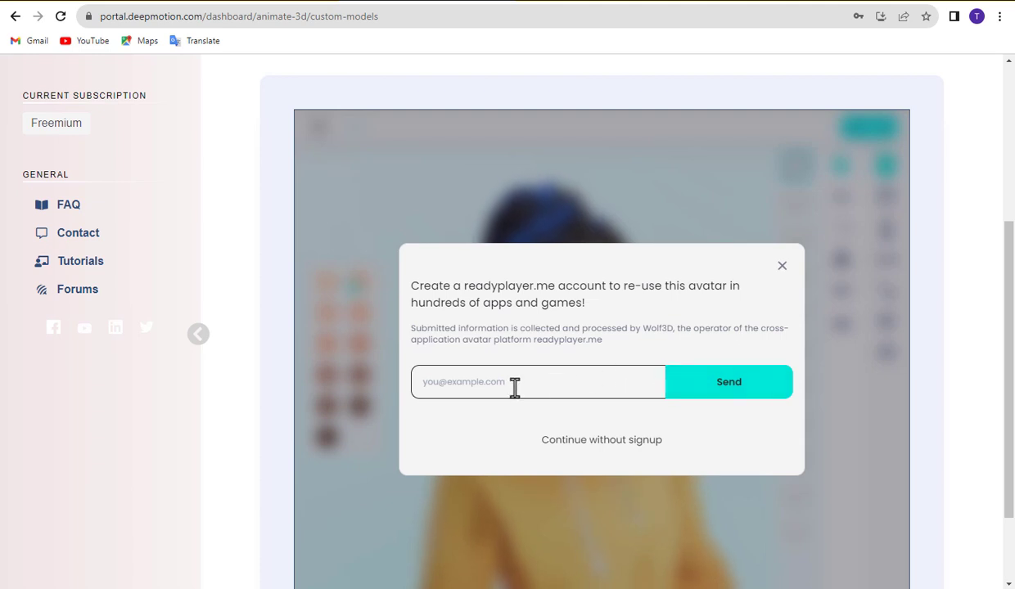
Name the new character 'jerry' and save it
left_click(589, 440)
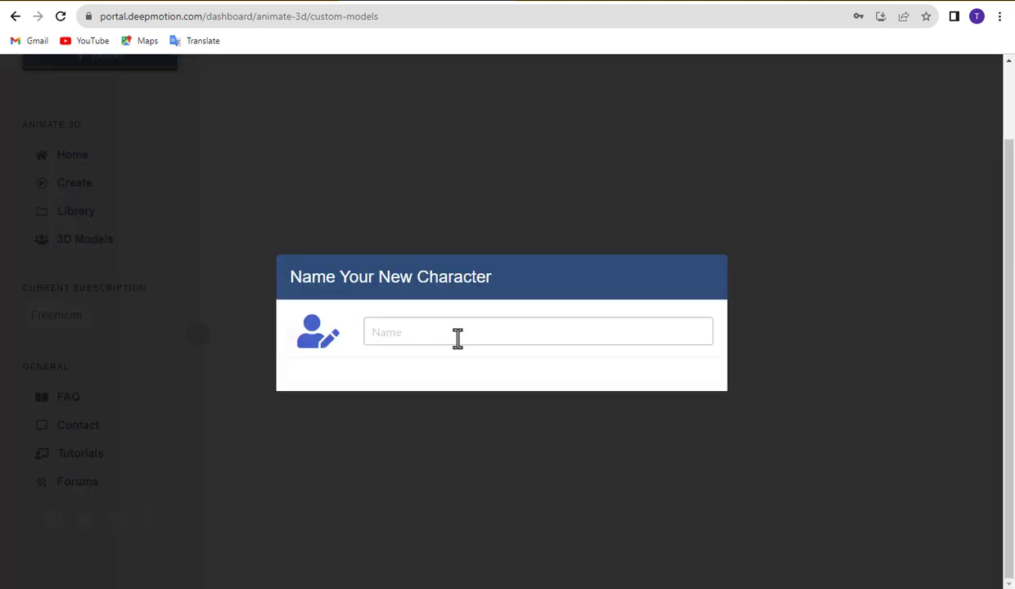
left_click(456, 335)
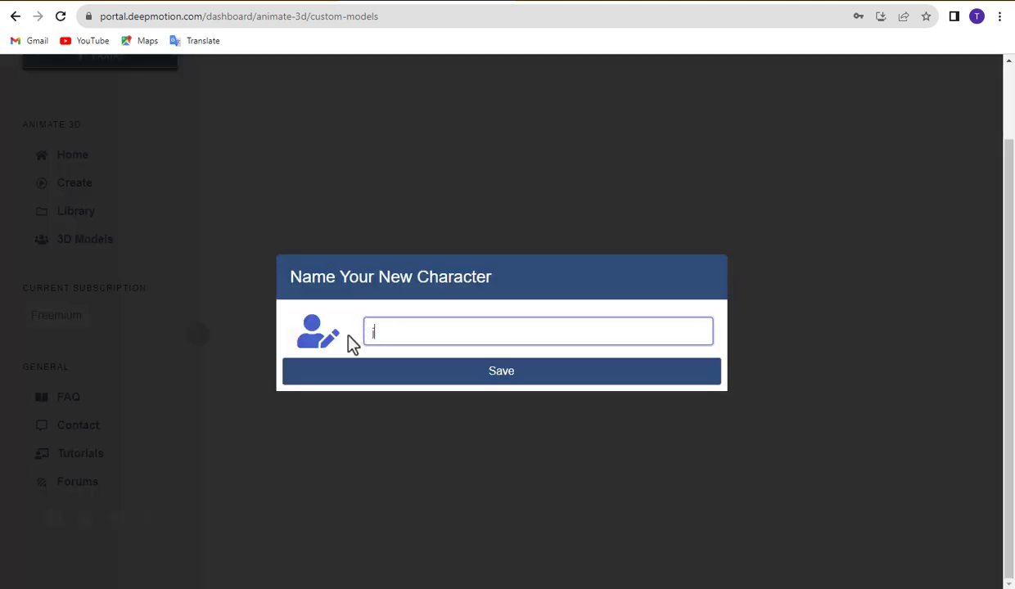
type("jerry")
left_click(503, 372)
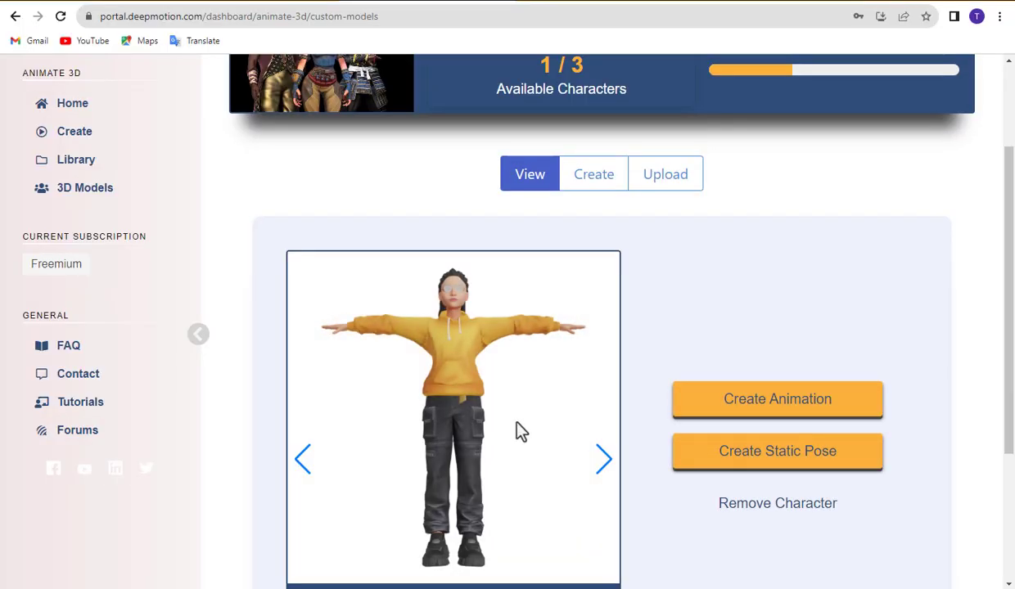
Start a new animation and upload the beige grey running clip, renamed BeigeGrey
left_click(774, 407)
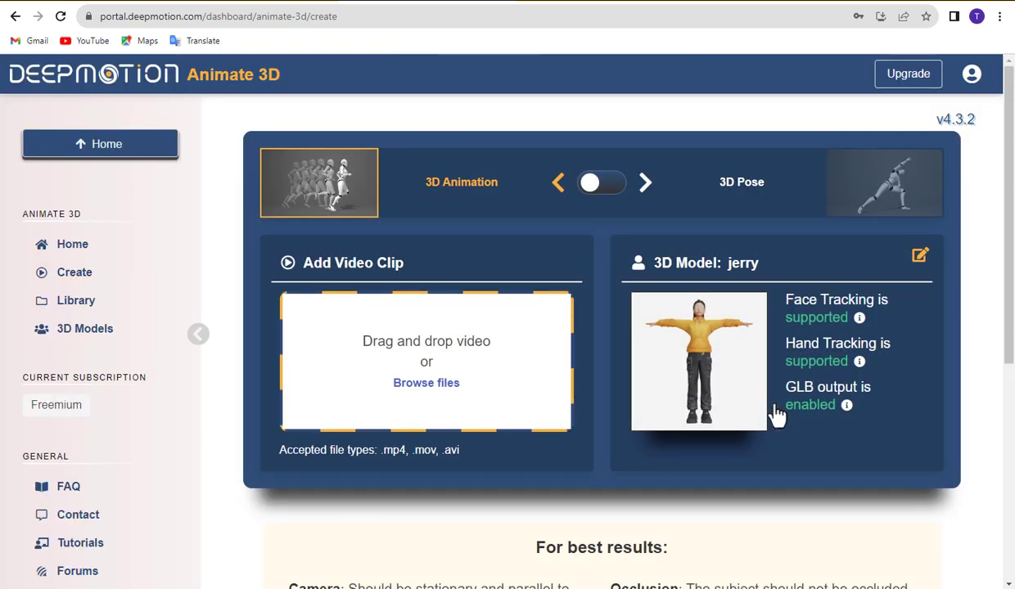
left_click(425, 384)
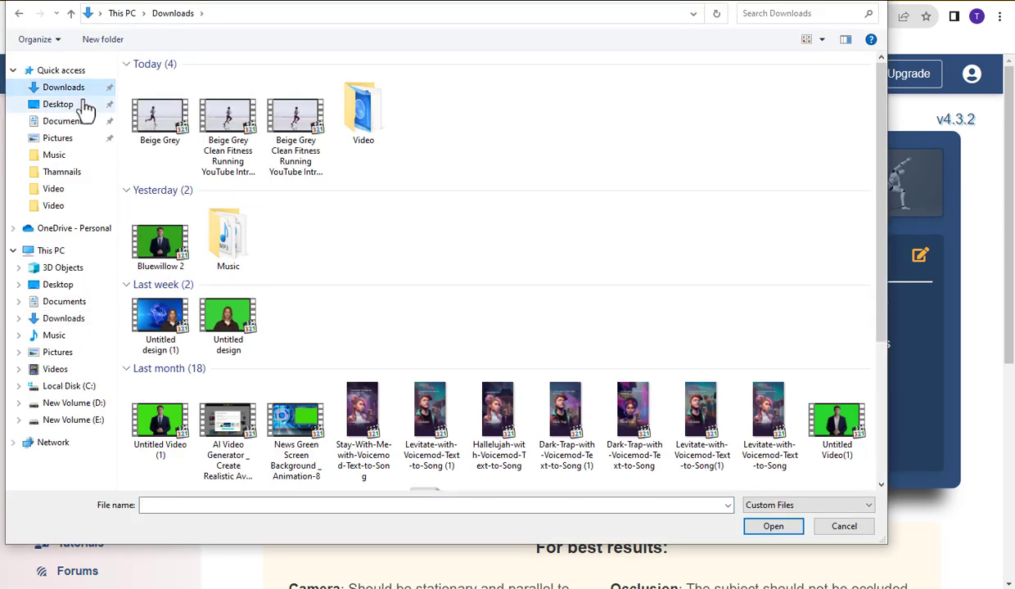
left_click(161, 118)
left_click(774, 527)
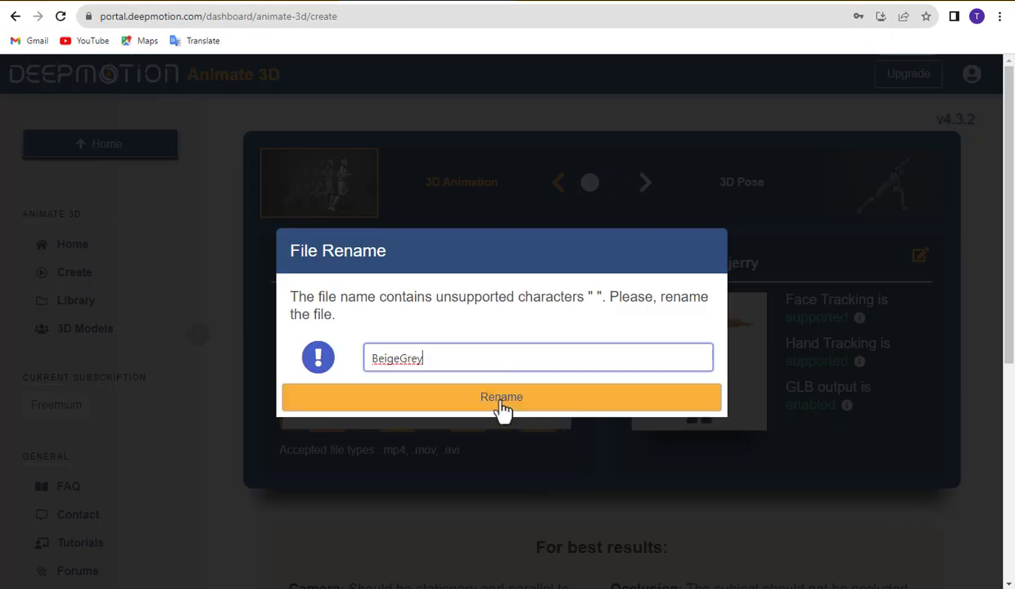
left_click(502, 401)
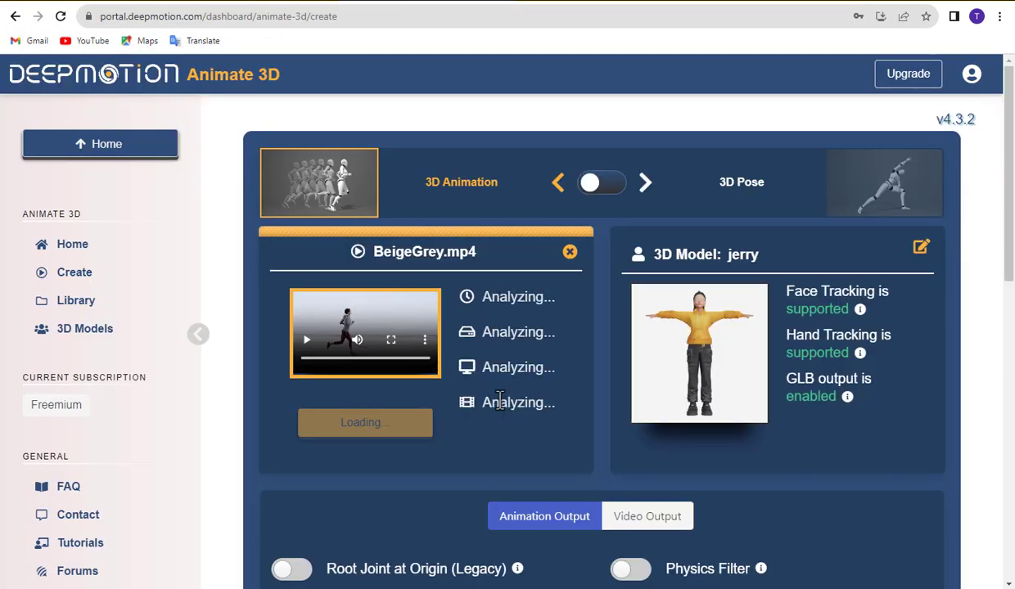
scroll(427, 399, "down", 1)
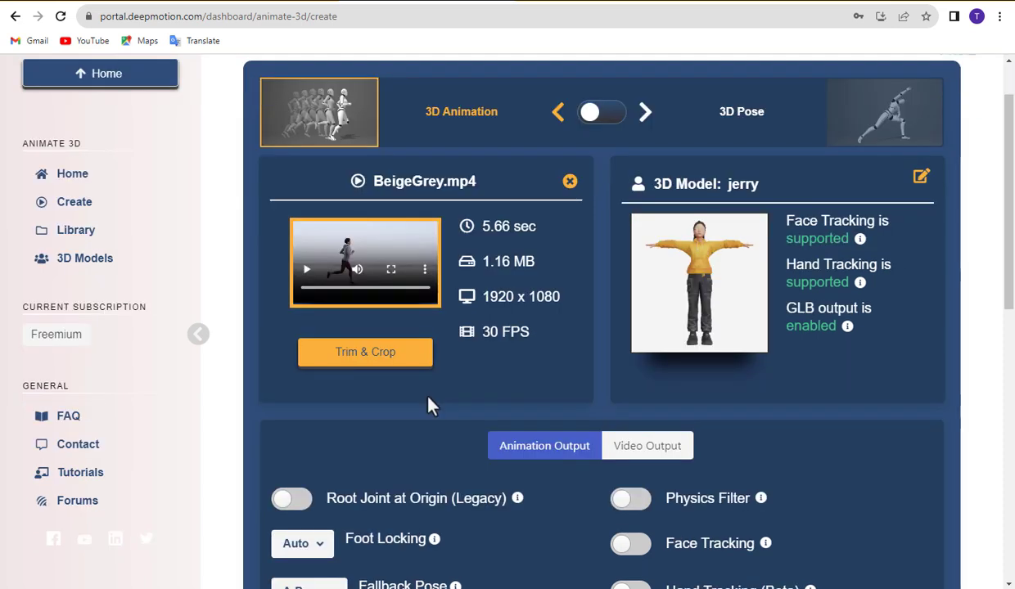
Trim the clip's end and crop the frame to 1632 x 936, then save
left_click(367, 358)
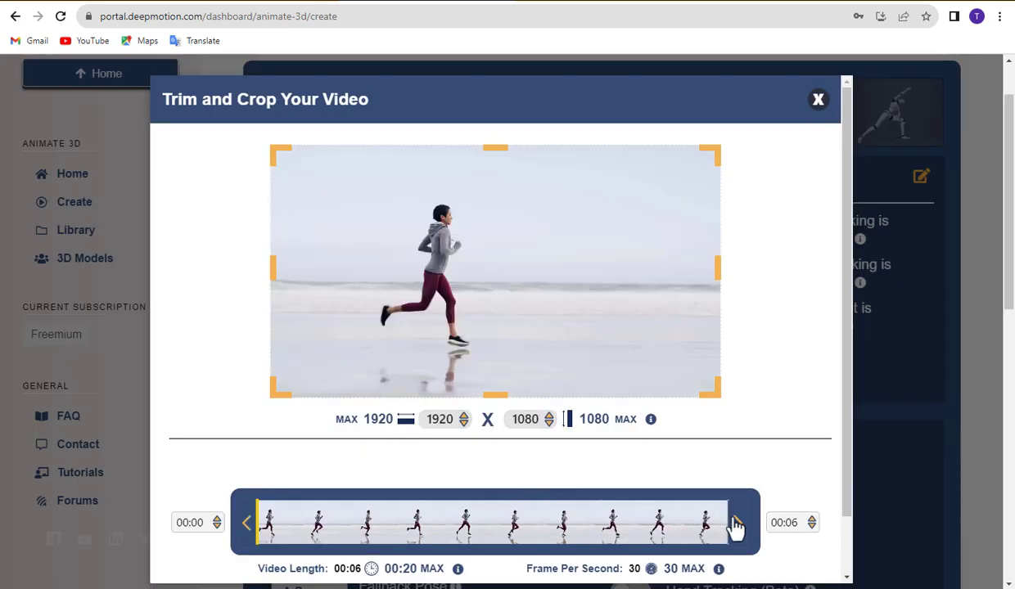
left_click_drag(735, 528, 737, 531)
left_click_drag(716, 392, 757, 433)
scroll(544, 460, "down", 2)
left_click(788, 553)
Enable MP4 video output with a solid green background
scroll(763, 562, "down", 1)
scroll(442, 414, "down", 1)
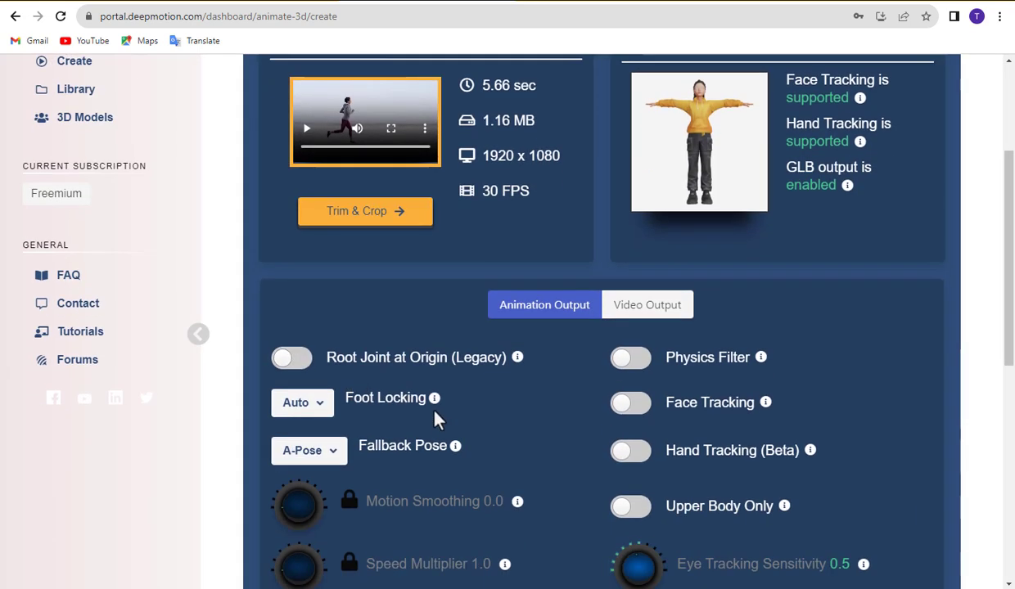
left_click(645, 307)
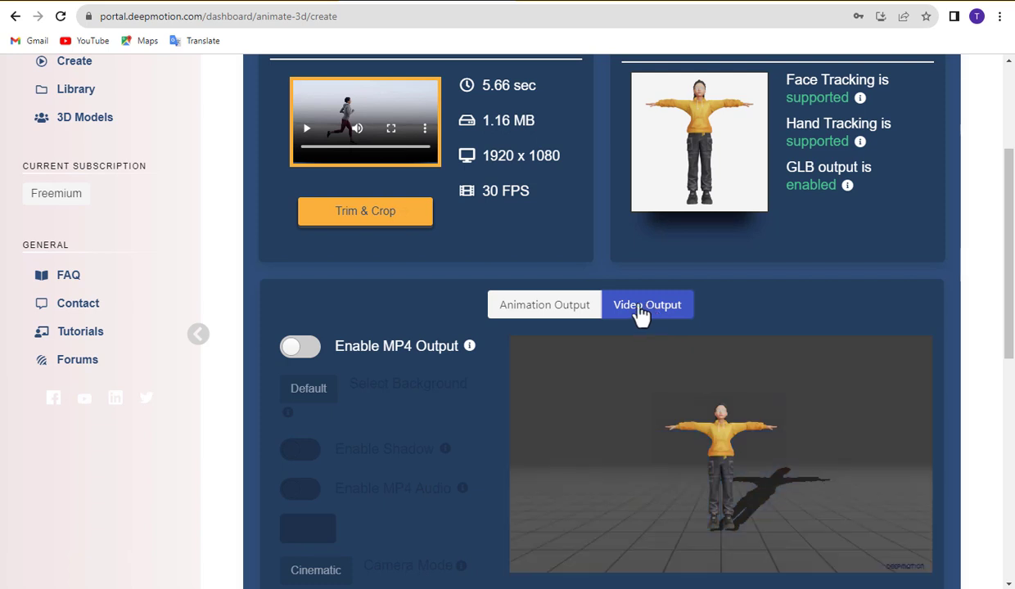
left_click(301, 349)
scroll(418, 389, "down", 1)
scroll(381, 454, "down", 1)
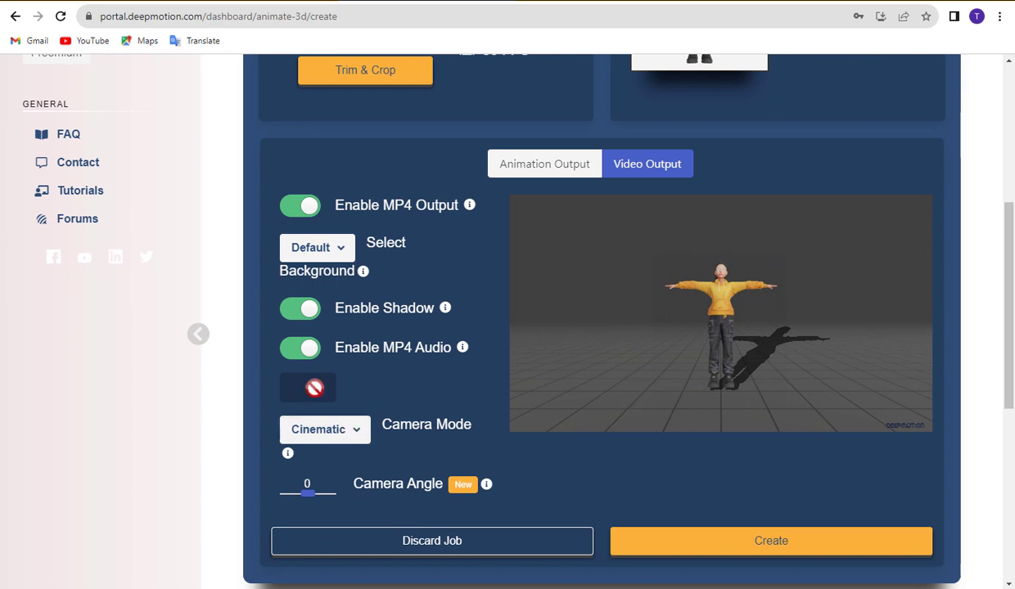
left_click(339, 251)
left_click(323, 354)
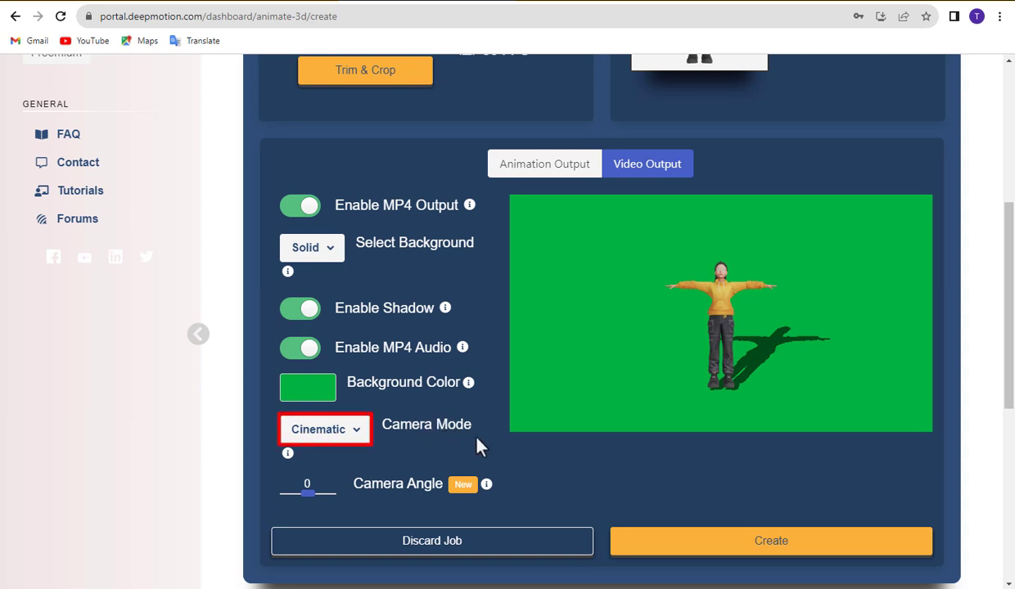
scroll(480, 446, "up", 1)
scroll(721, 525, "down", 1)
Create the BeigeGrey animation and start the job from the confirmation dialog
left_click(736, 545)
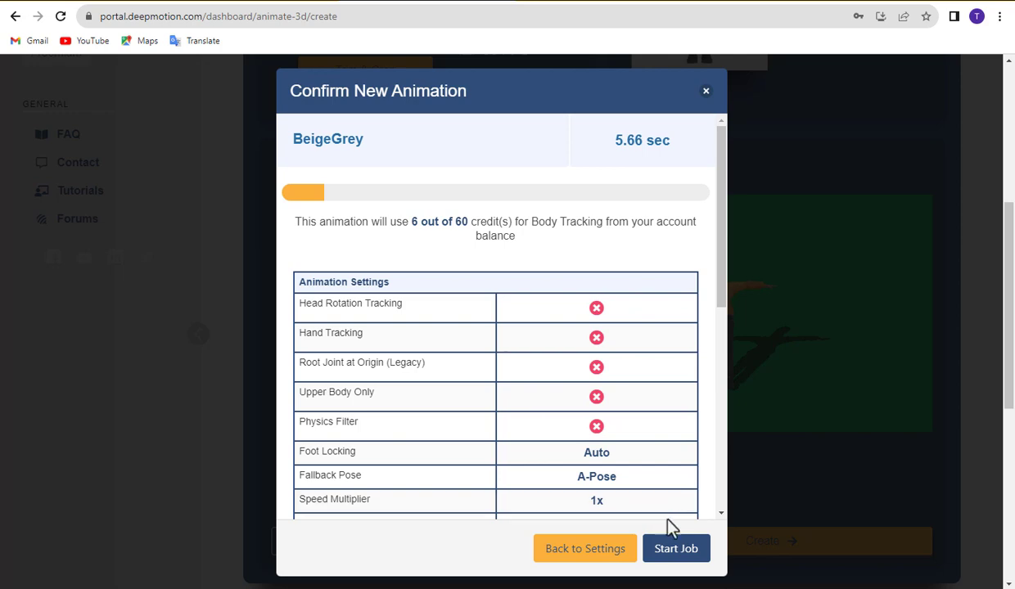
left_click(673, 554)
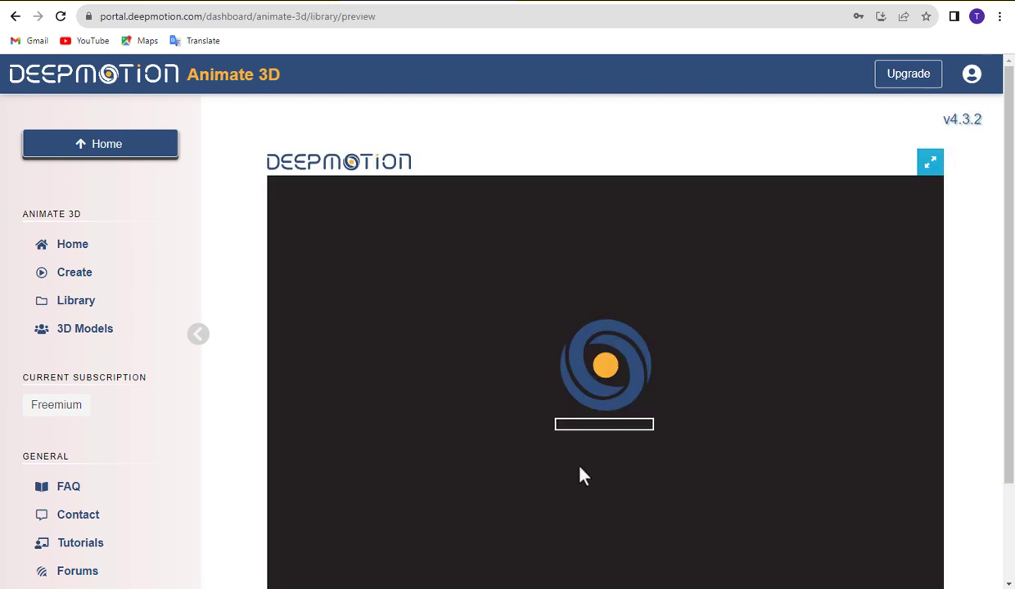
scroll(577, 470, "down", 1)
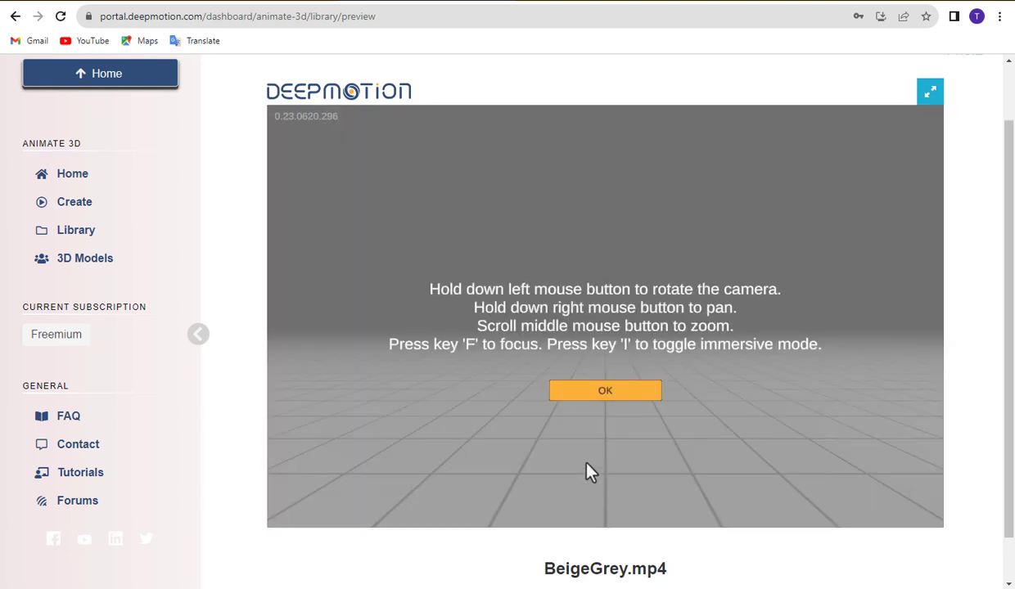
Play and pause the BeigeGrey preview, then choose MP4 as the download format
left_click(606, 391)
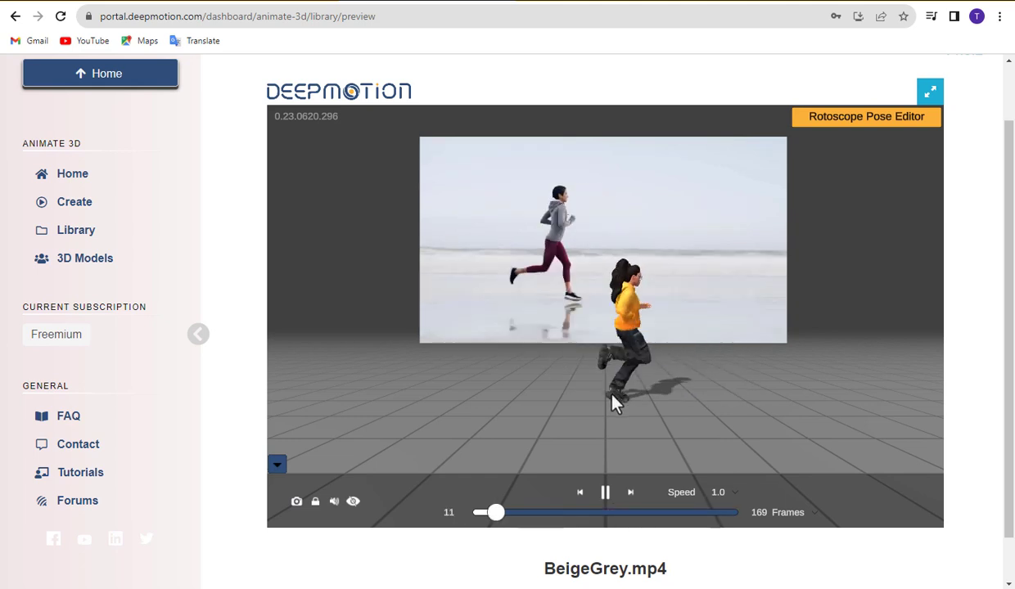
left_click(604, 491)
scroll(641, 587, "down", 1)
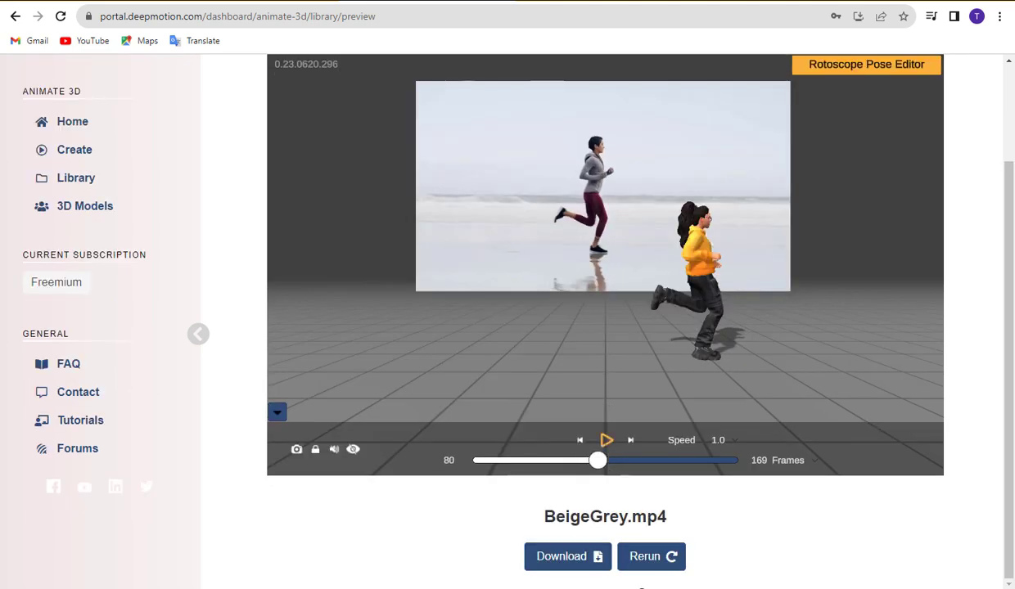
left_click(565, 559)
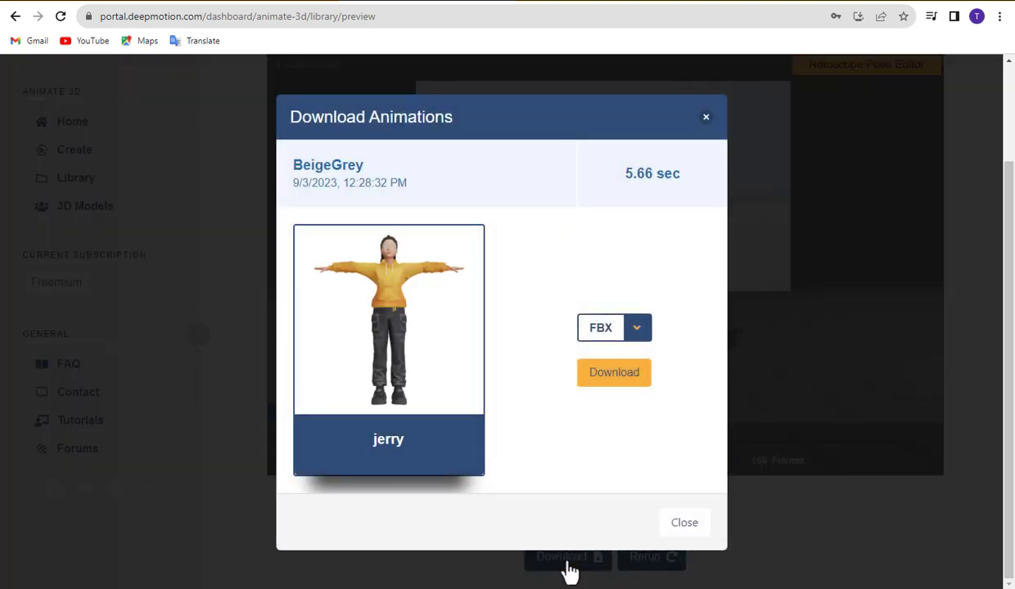
left_click(638, 332)
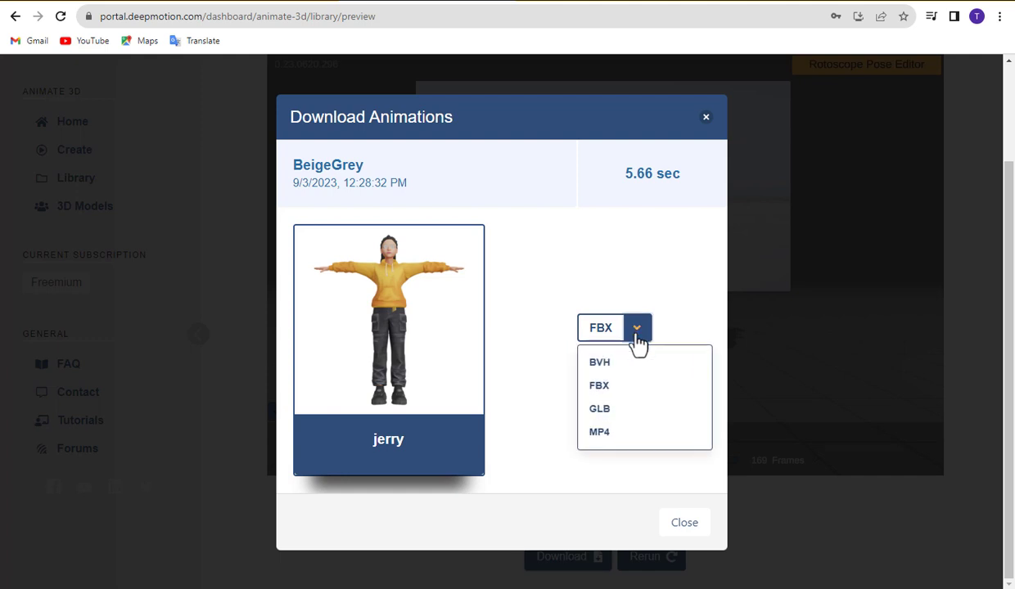
left_click(599, 432)
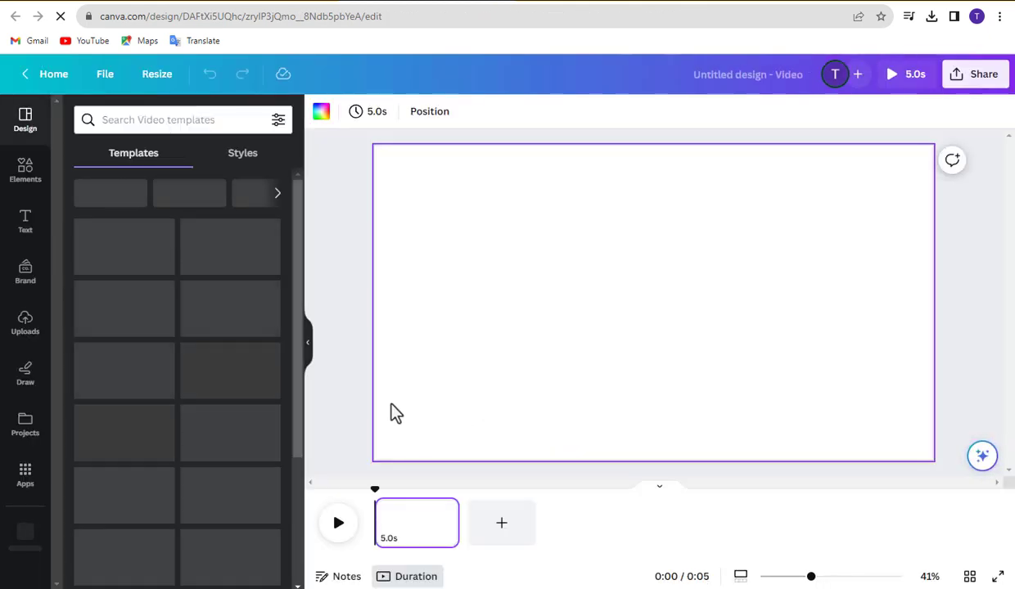
Search Canva's Elements library for 'animation'
left_click(31, 174)
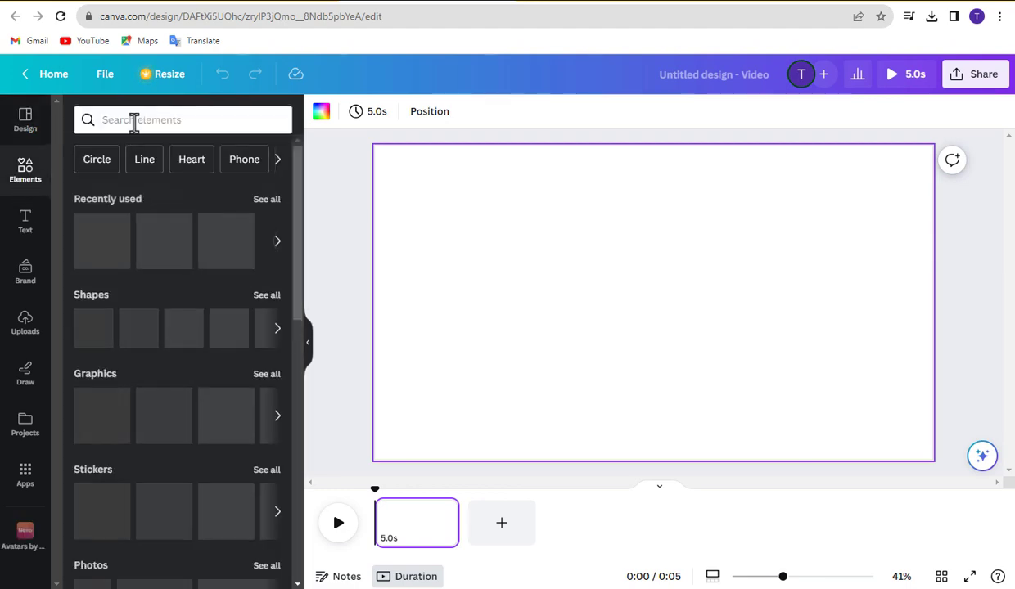
left_click(132, 120)
type("an")
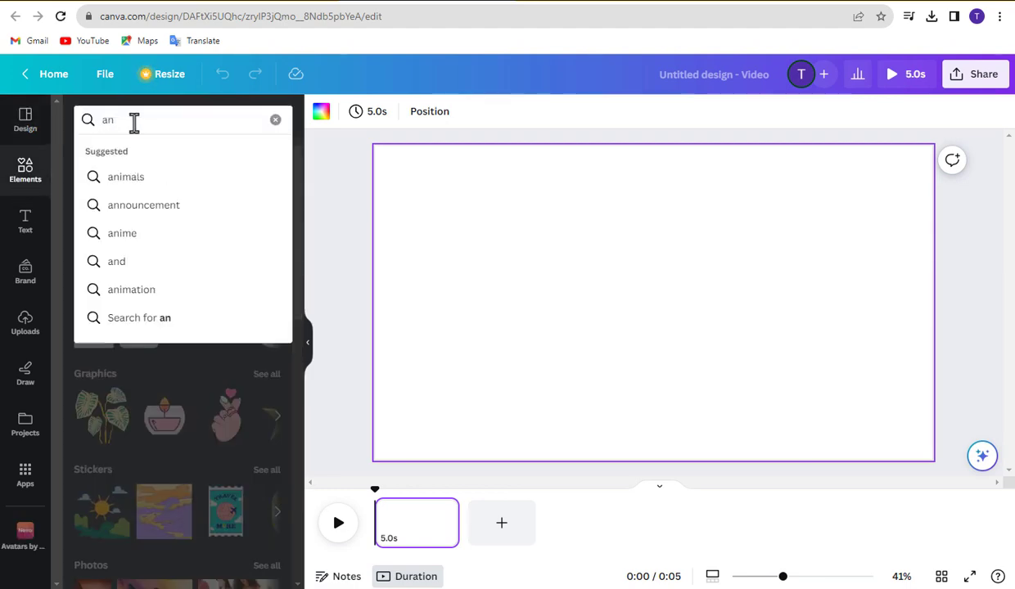
type("imation")
key("Return")
scroll(279, 302, "down", 1)
scroll(272, 332, "up", 1)
Switch the search results to videos and add the 12-second beach clip to the page
left_click(265, 234)
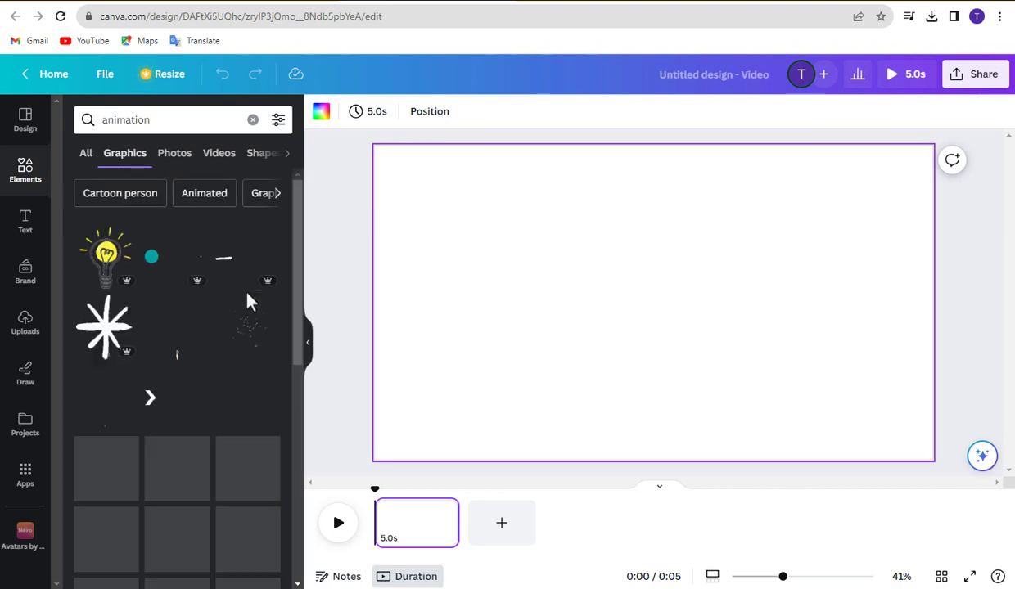
scroll(249, 311, "down", 3)
scroll(210, 220, "up", 3)
left_click(220, 160)
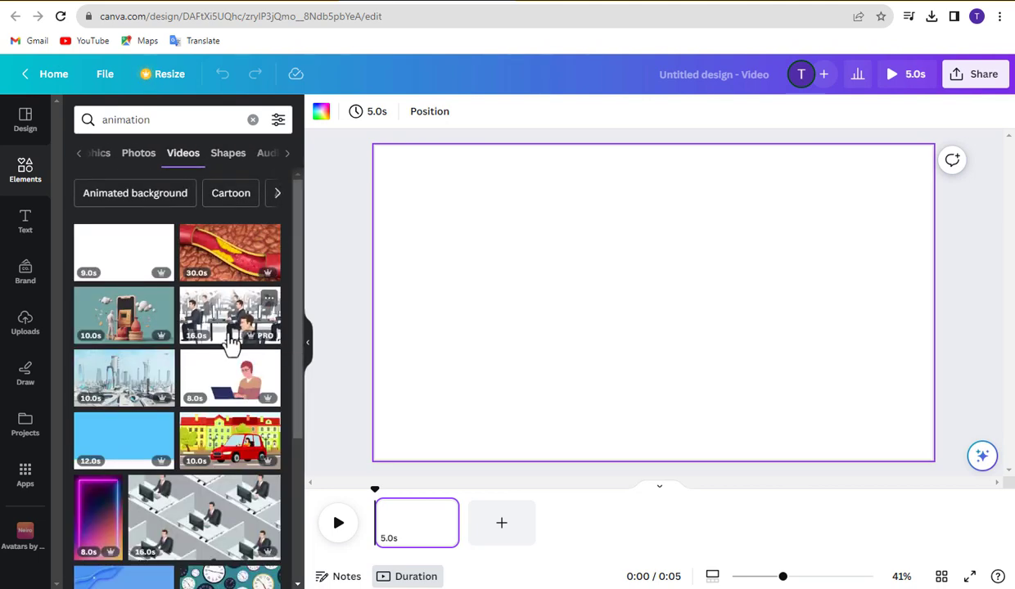
left_click(168, 259)
scroll(175, 275, "down", 5)
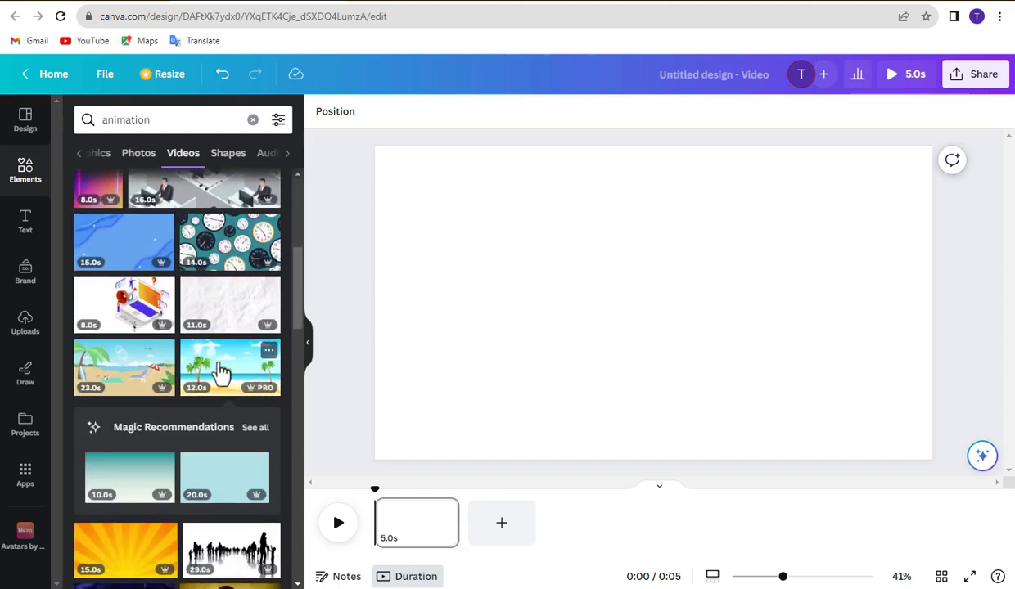
left_click(224, 374)
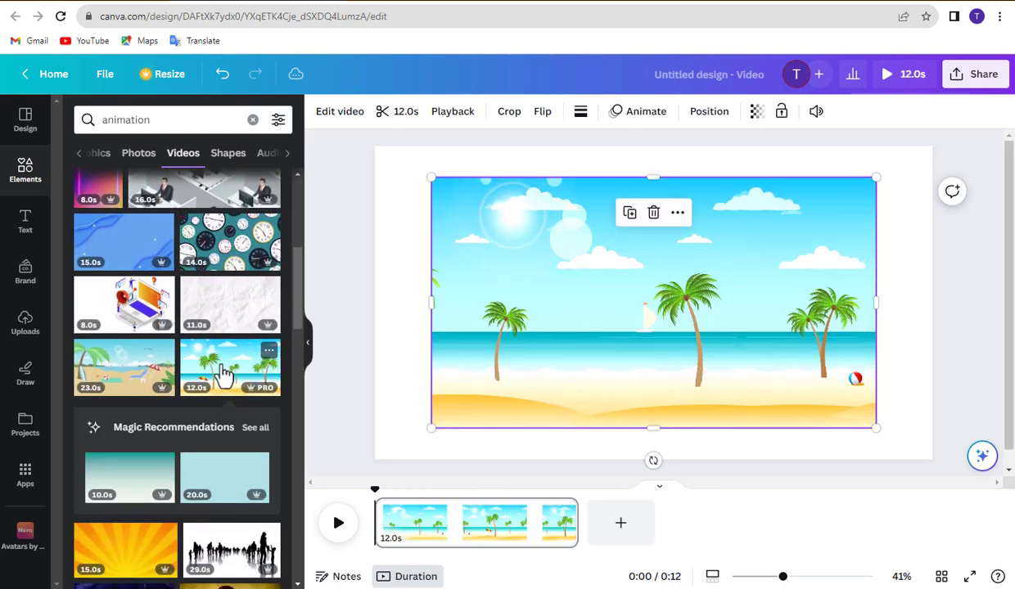
Set the beach video as the page background, preview it, and open the MP4 download settings
right_click(506, 303)
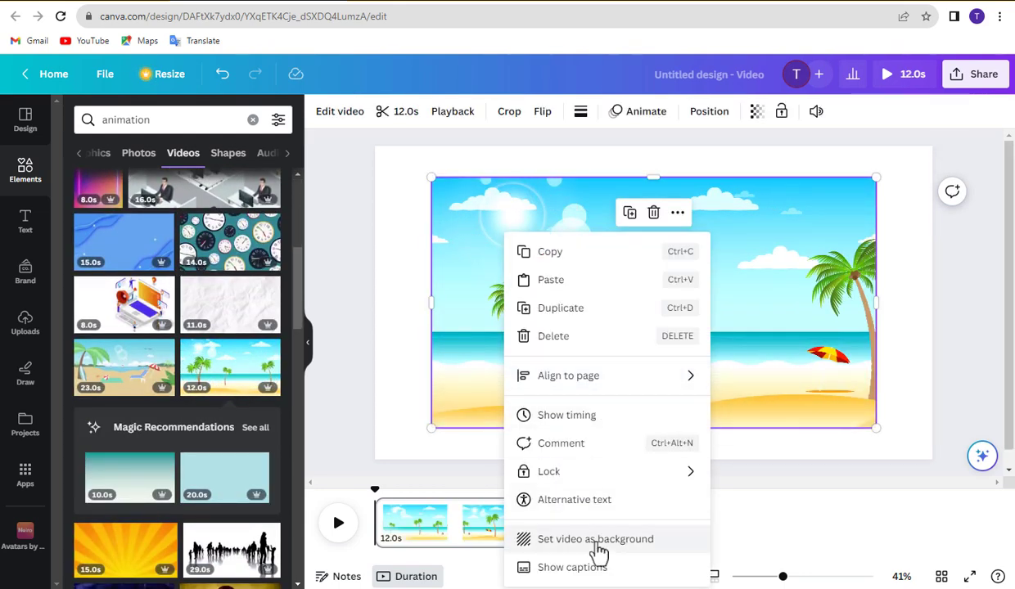
left_click(595, 550)
left_click(338, 524)
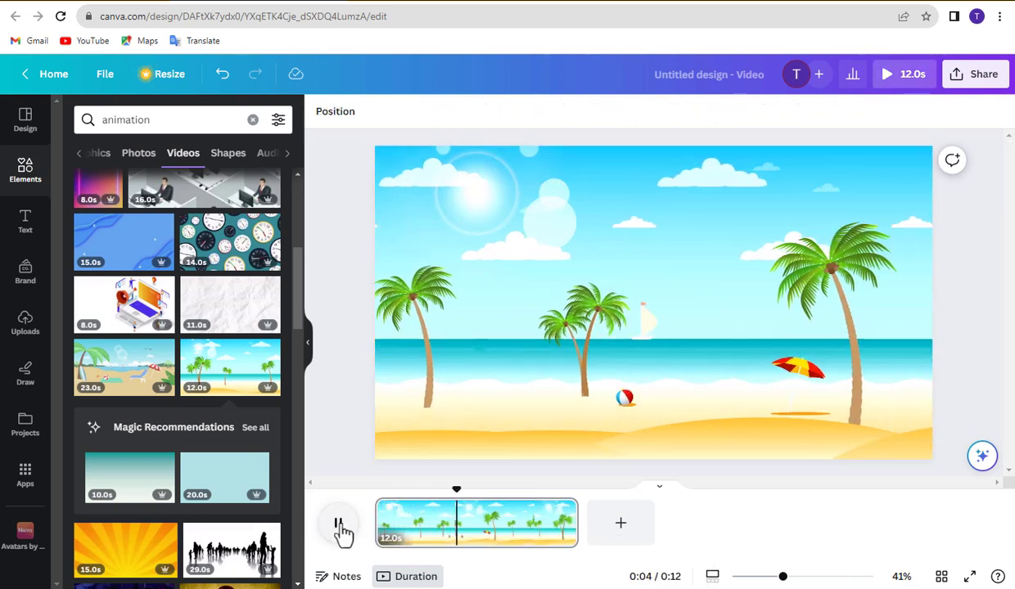
left_click(338, 524)
left_click(973, 93)
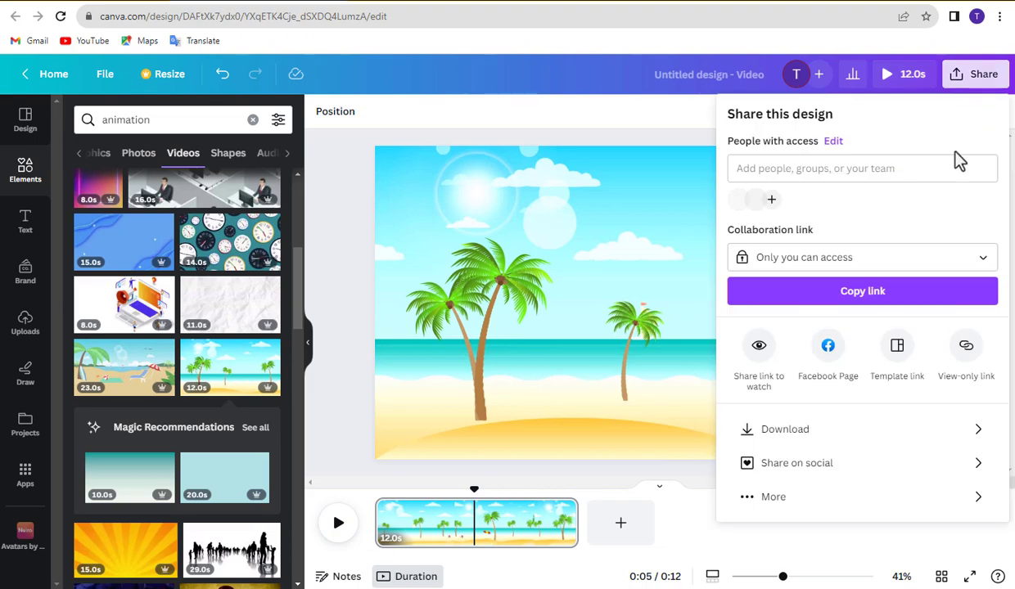
left_click(832, 443)
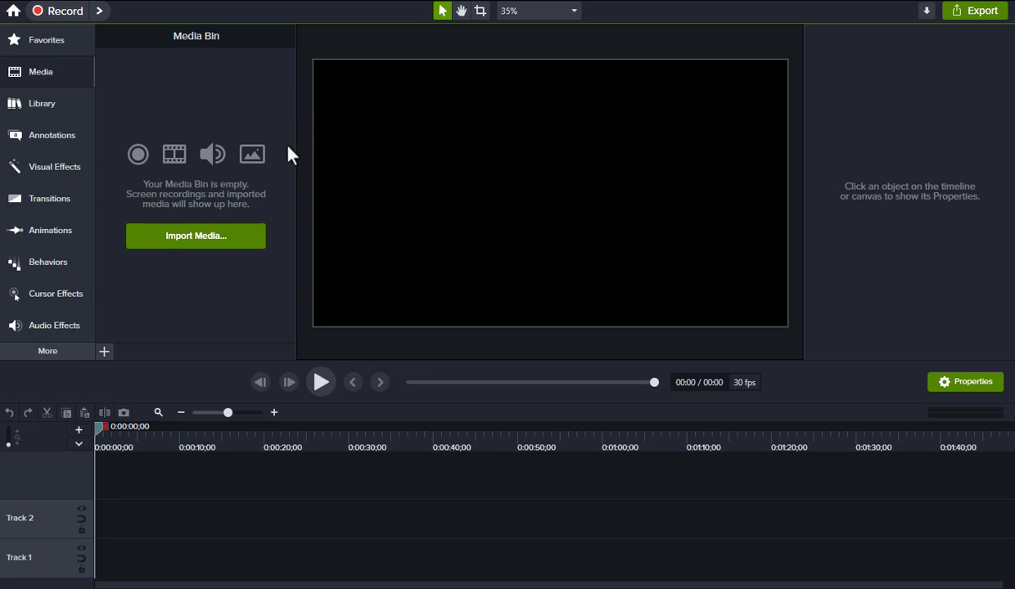
Import both videos from Downloads, placing the beach clip on Track 1 and the character clip on Track 2
left_click(184, 239)
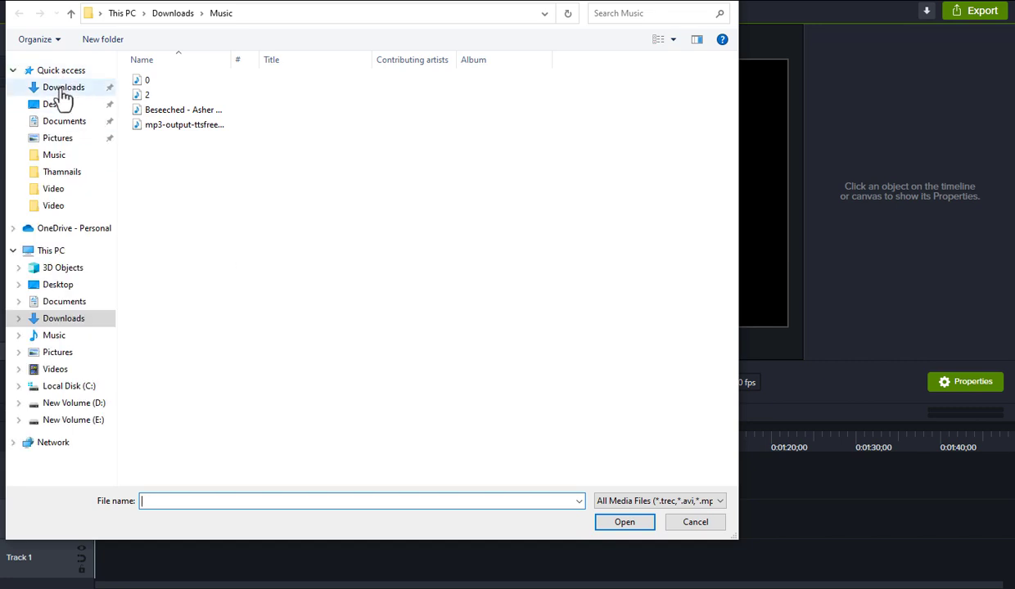
left_click(63, 88)
left_click_drag(123, 76, 230, 138)
left_click(624, 523)
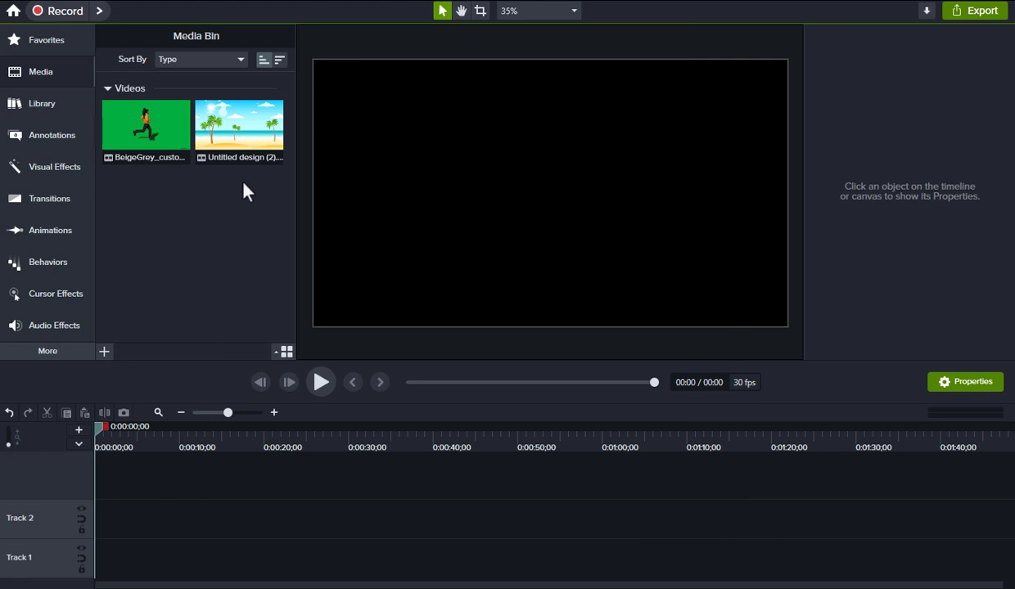
left_click_drag(239, 139, 96, 566)
left_click_drag(146, 131, 122, 521)
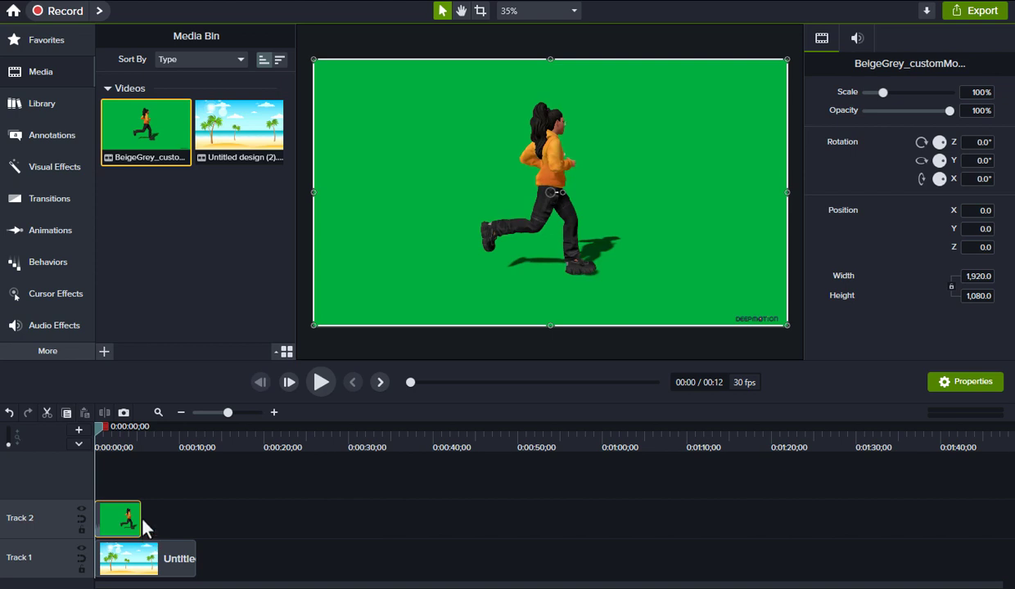
Apply Remove a Color to the Track 2 clip, sample the green screen, and raise tolerance to 33%
left_click(46, 166)
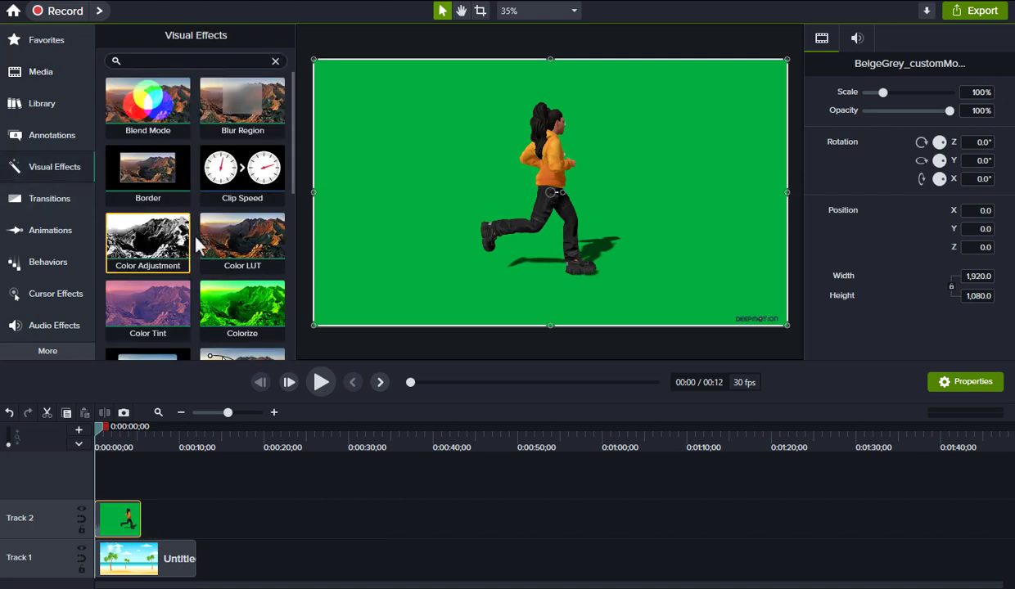
scroll(196, 243, "down", 5)
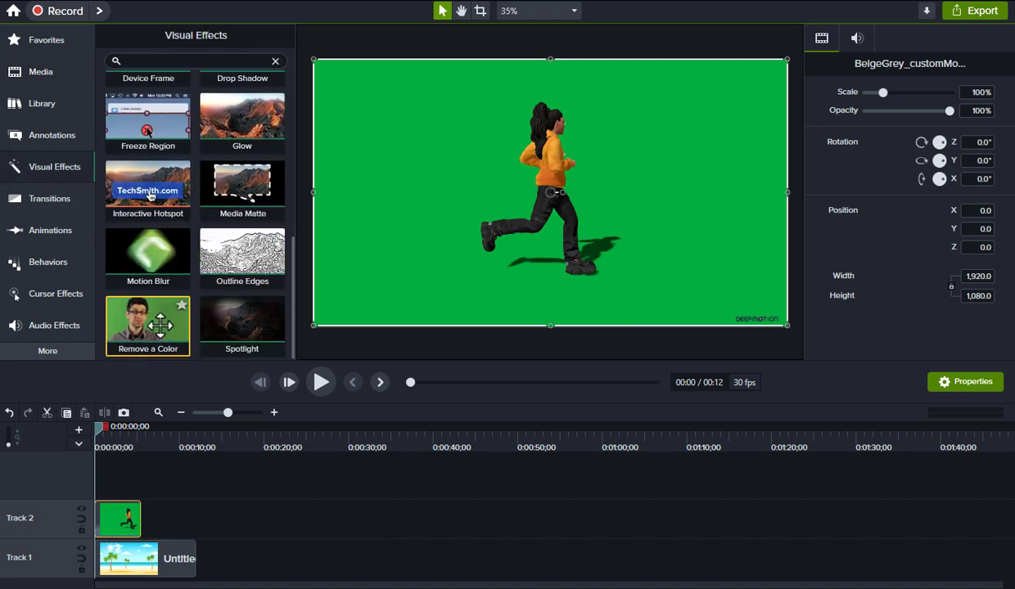
left_click_drag(160, 325, 117, 523)
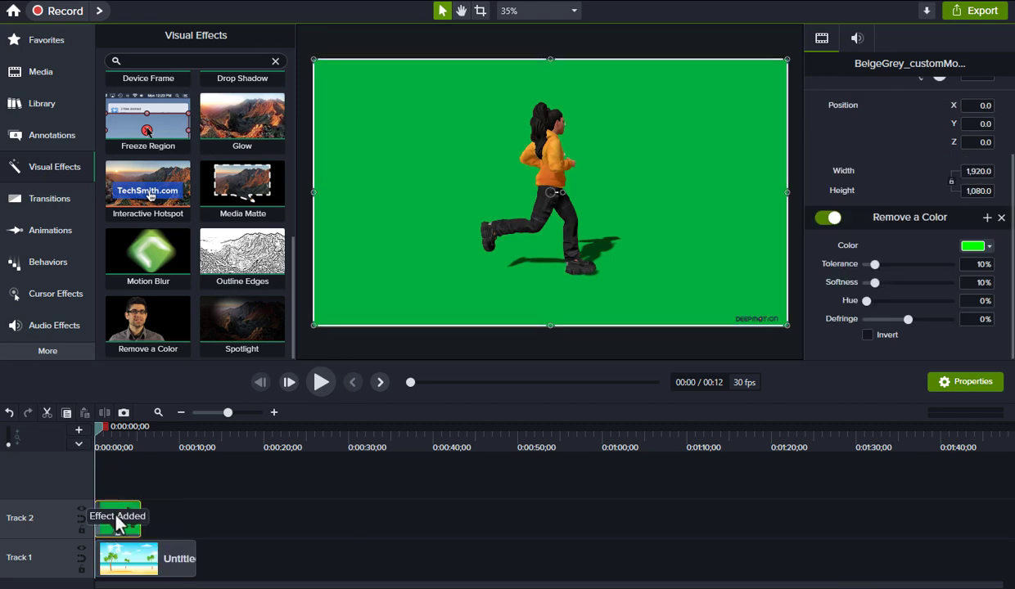
left_click(989, 248)
left_click(988, 283)
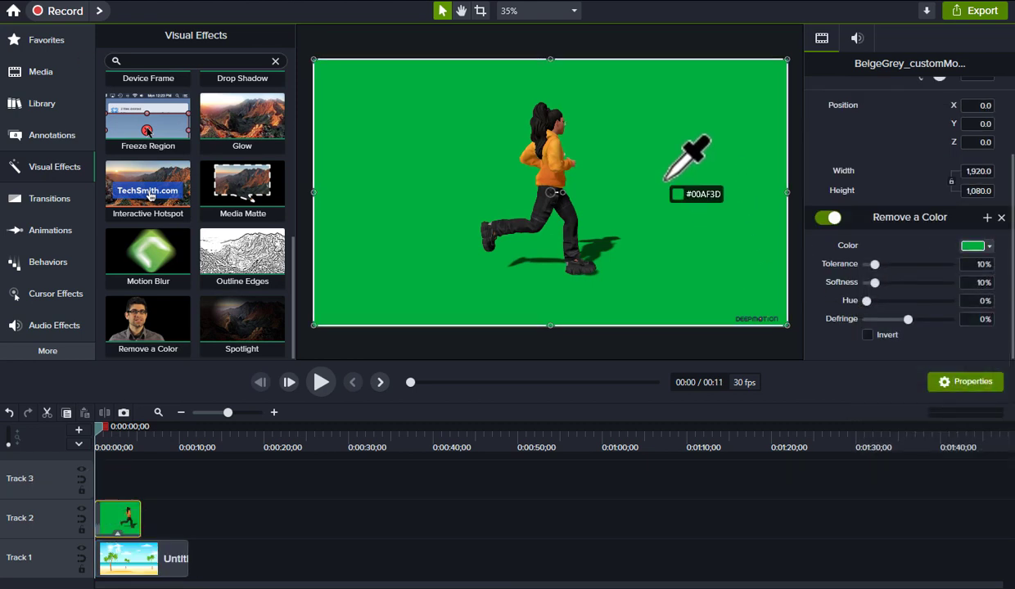
left_click(665, 179)
left_click_drag(882, 266, 896, 273)
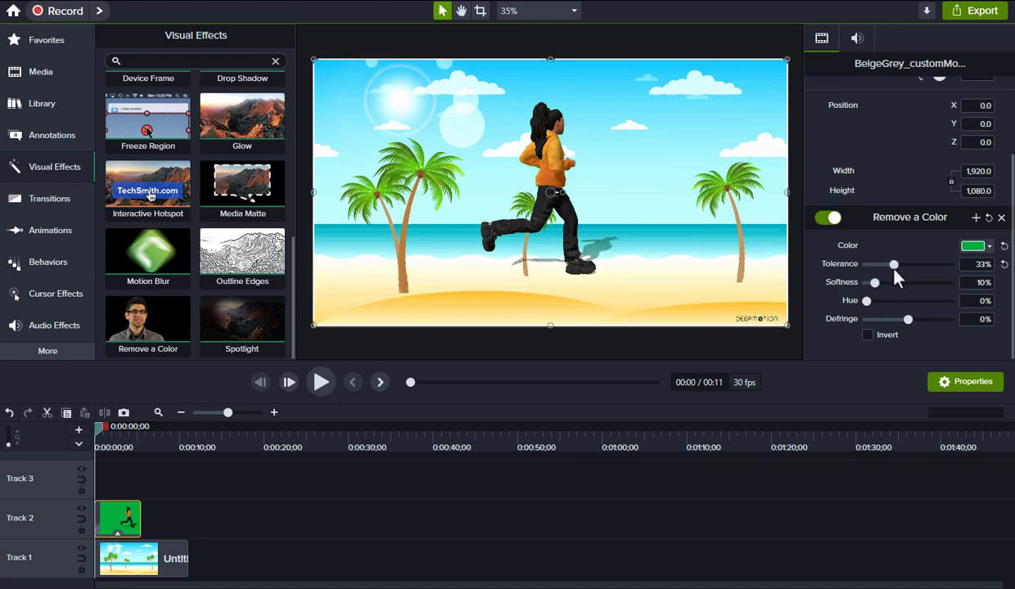
Shrink the character to about half size, move it rightward, and preview the composite
left_click(320, 382)
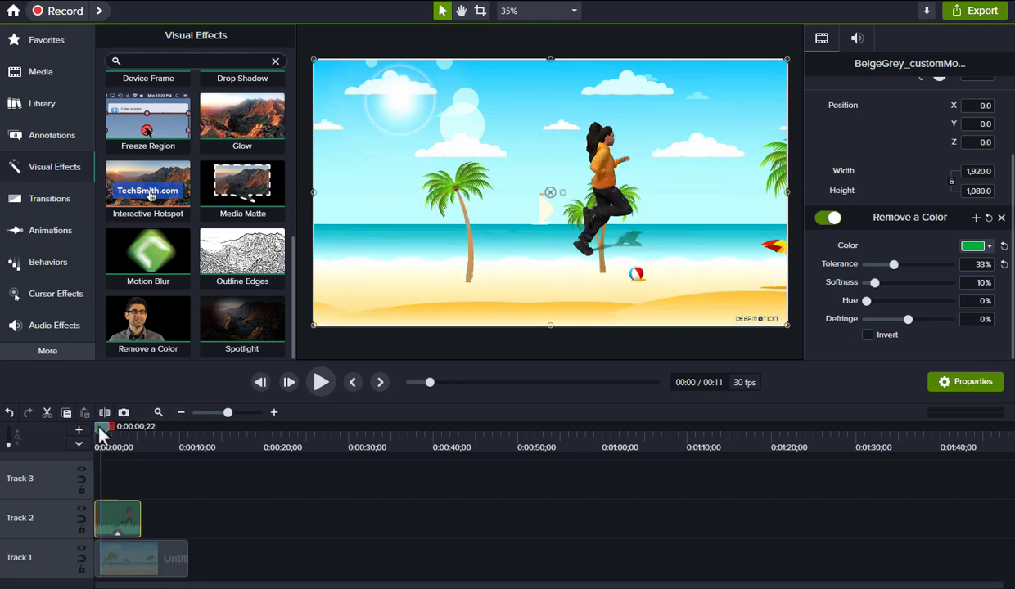
left_click_drag(100, 434, 96, 434)
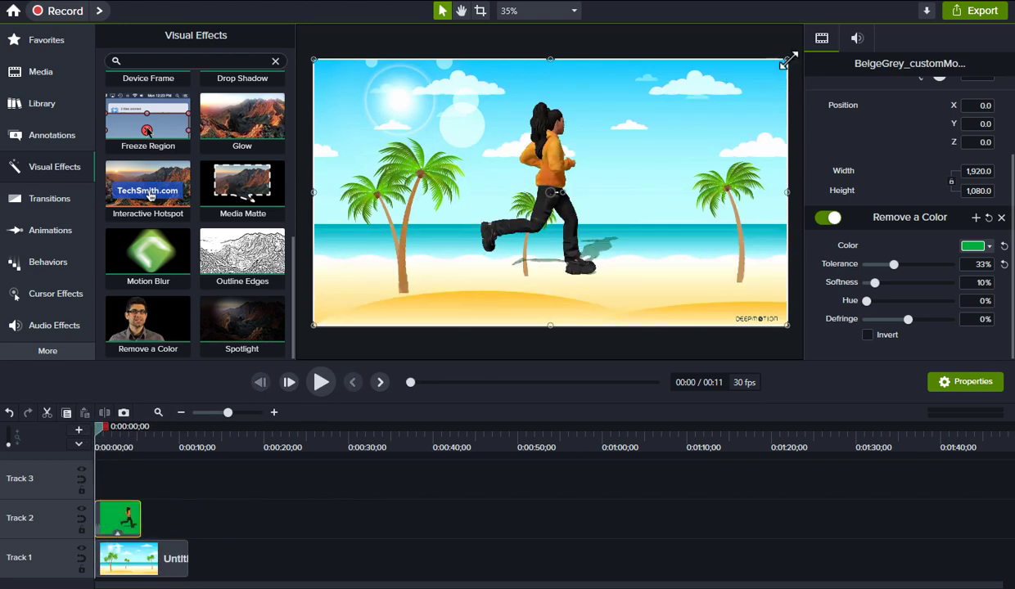
left_click_drag(788, 62, 551, 194)
left_click_drag(443, 278, 508, 280)
left_click(451, 480)
left_click(321, 383)
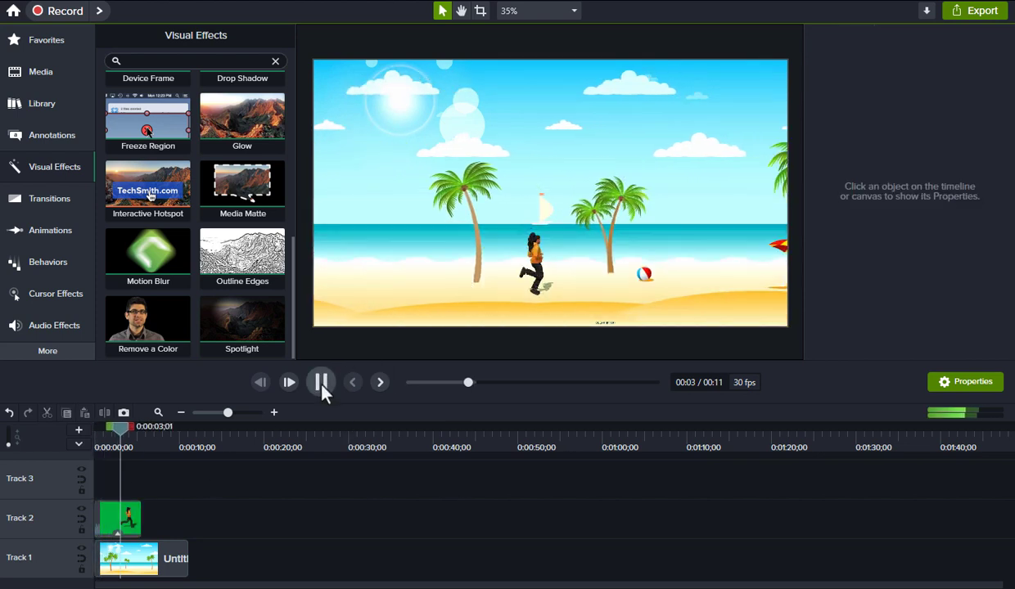
left_click(321, 383)
left_click_drag(144, 431, 136, 436)
Lower the character onto the sand and fine-tune its size to about 60% (1153 x 648.6)
left_click(560, 283)
left_click_drag(508, 272, 512, 283)
left_click(100, 448)
left_click(320, 383)
left_click(321, 382)
left_click_drag(623, 219, 644, 211)
left_click_drag(521, 276, 546, 276)
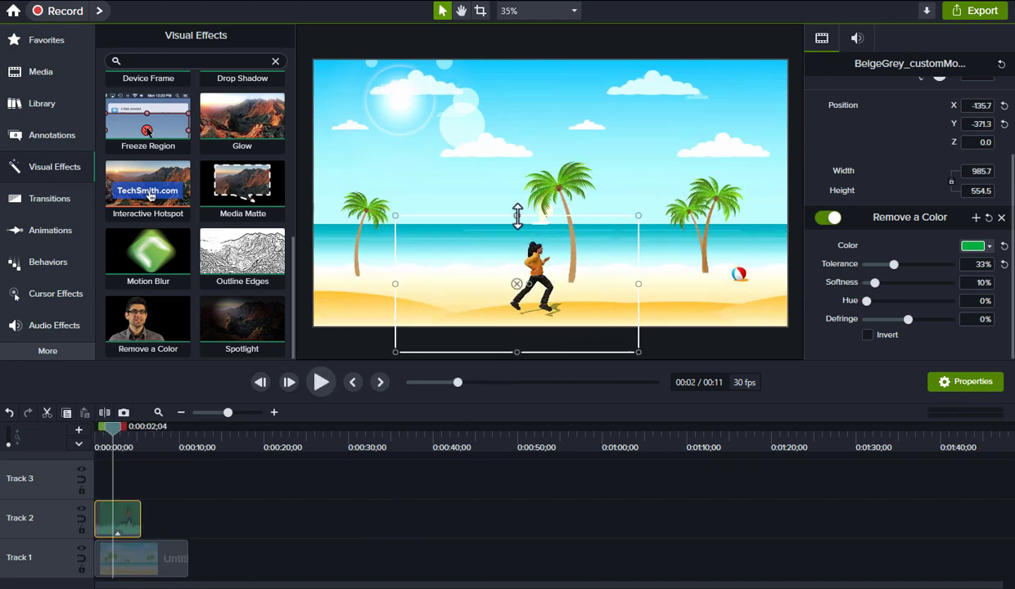
left_click_drag(517, 216, 518, 208)
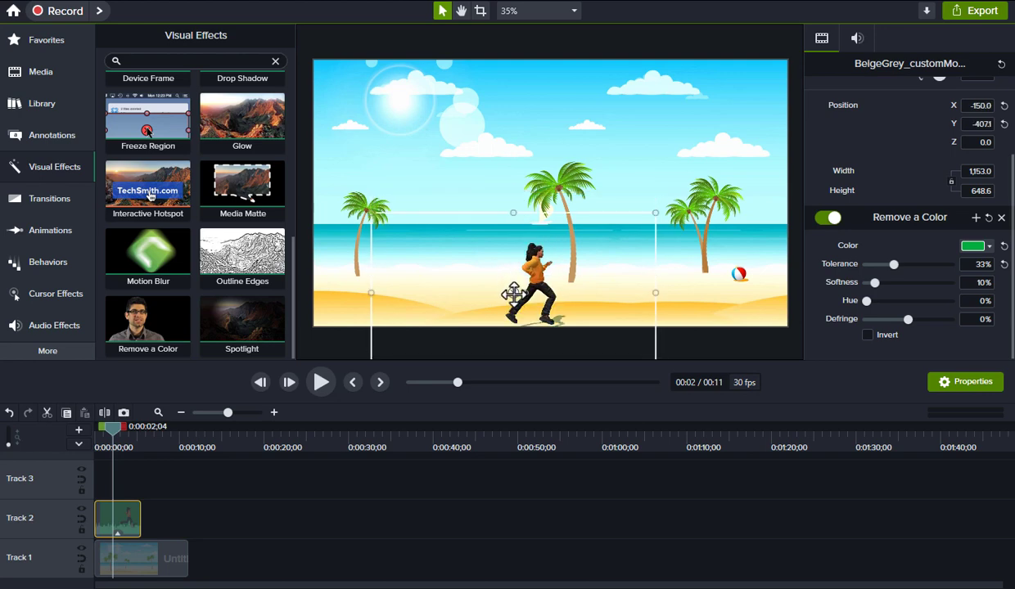
left_click(122, 449)
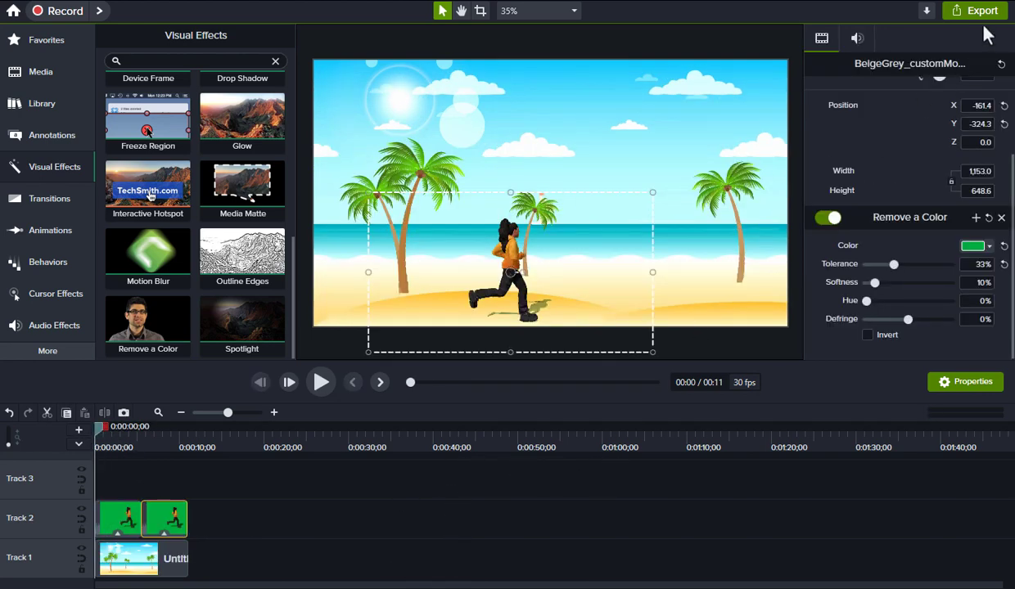
Advance the Local File (Legacy) export wizard to Produce Video and begin typing production name 'Deepmotion'
left_click(982, 13)
left_click(934, 66)
left_click(608, 483)
left_click(608, 483)
left_click(608, 483)
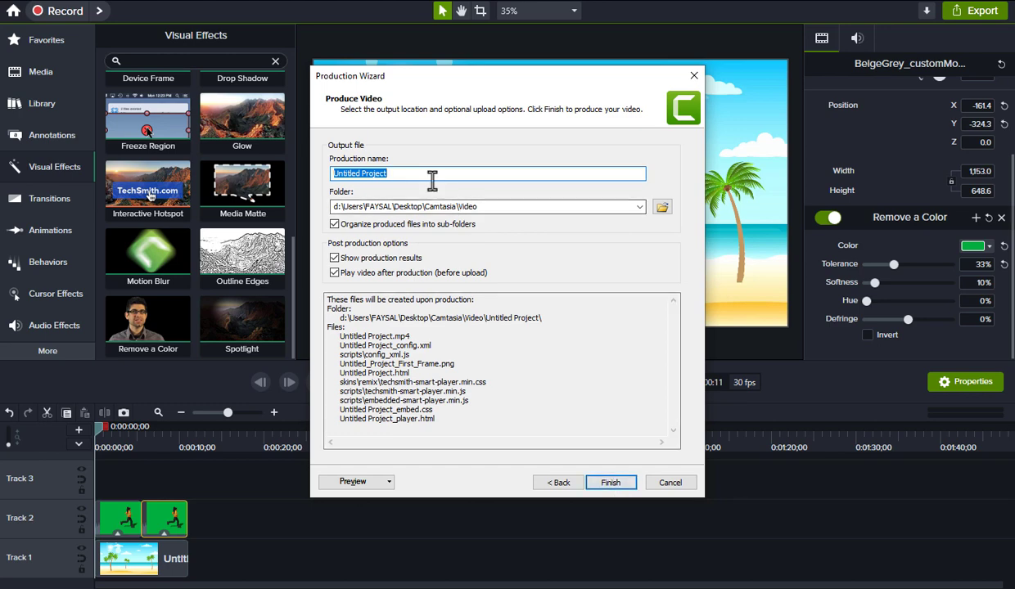
type("Deep")
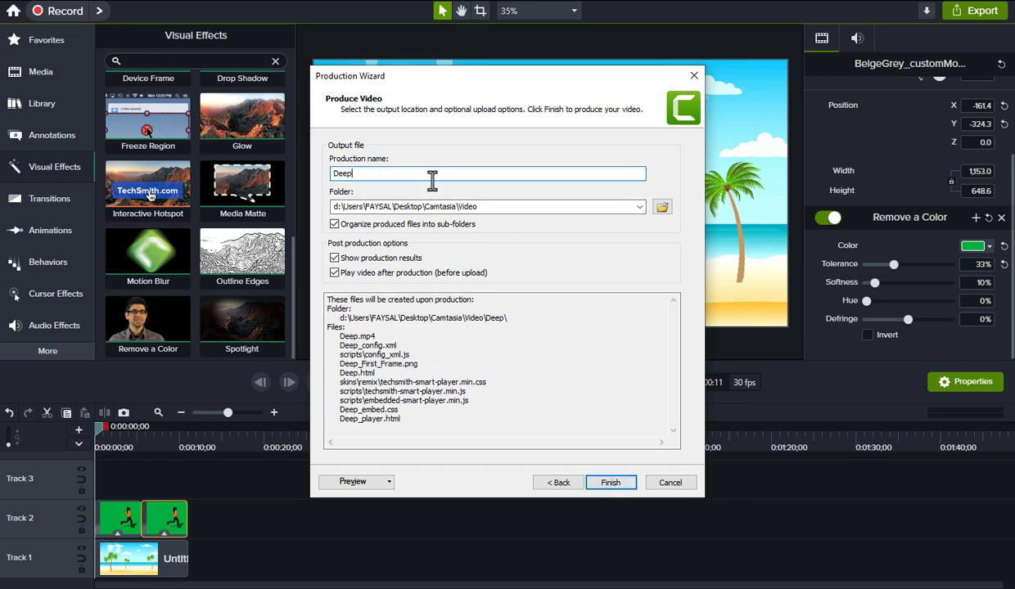